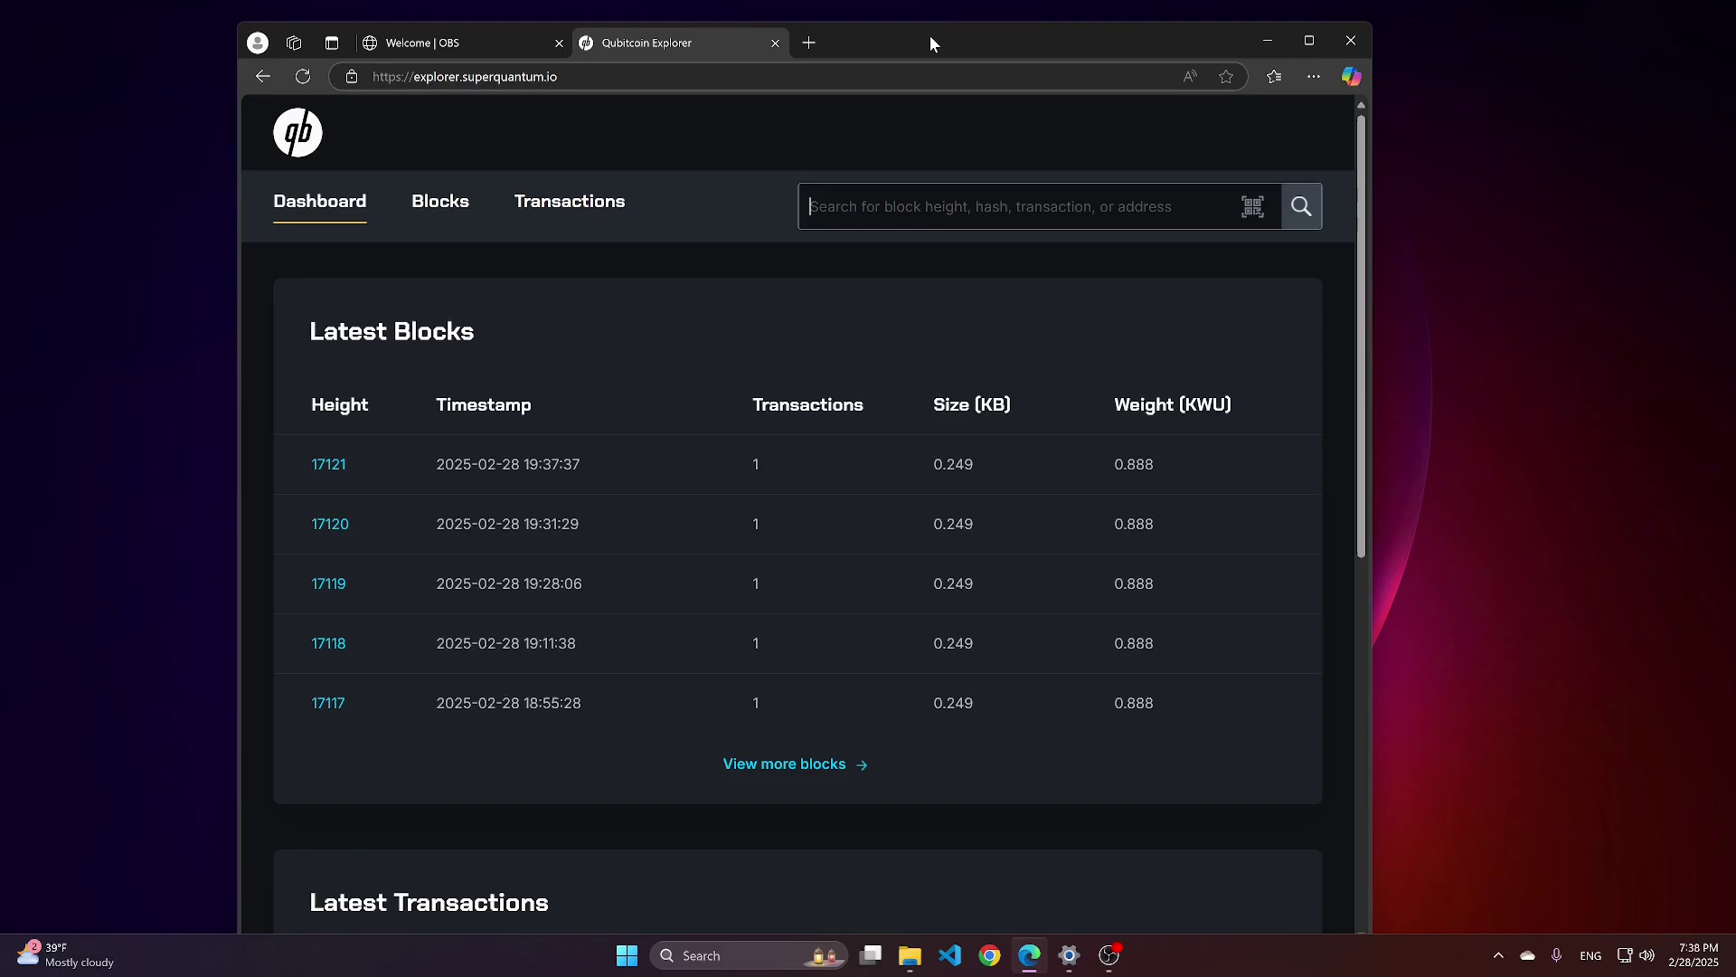
Load the superquantum.io site by typing 'su' in Edge's address bar and accepting the suggestion.
click(639, 72)
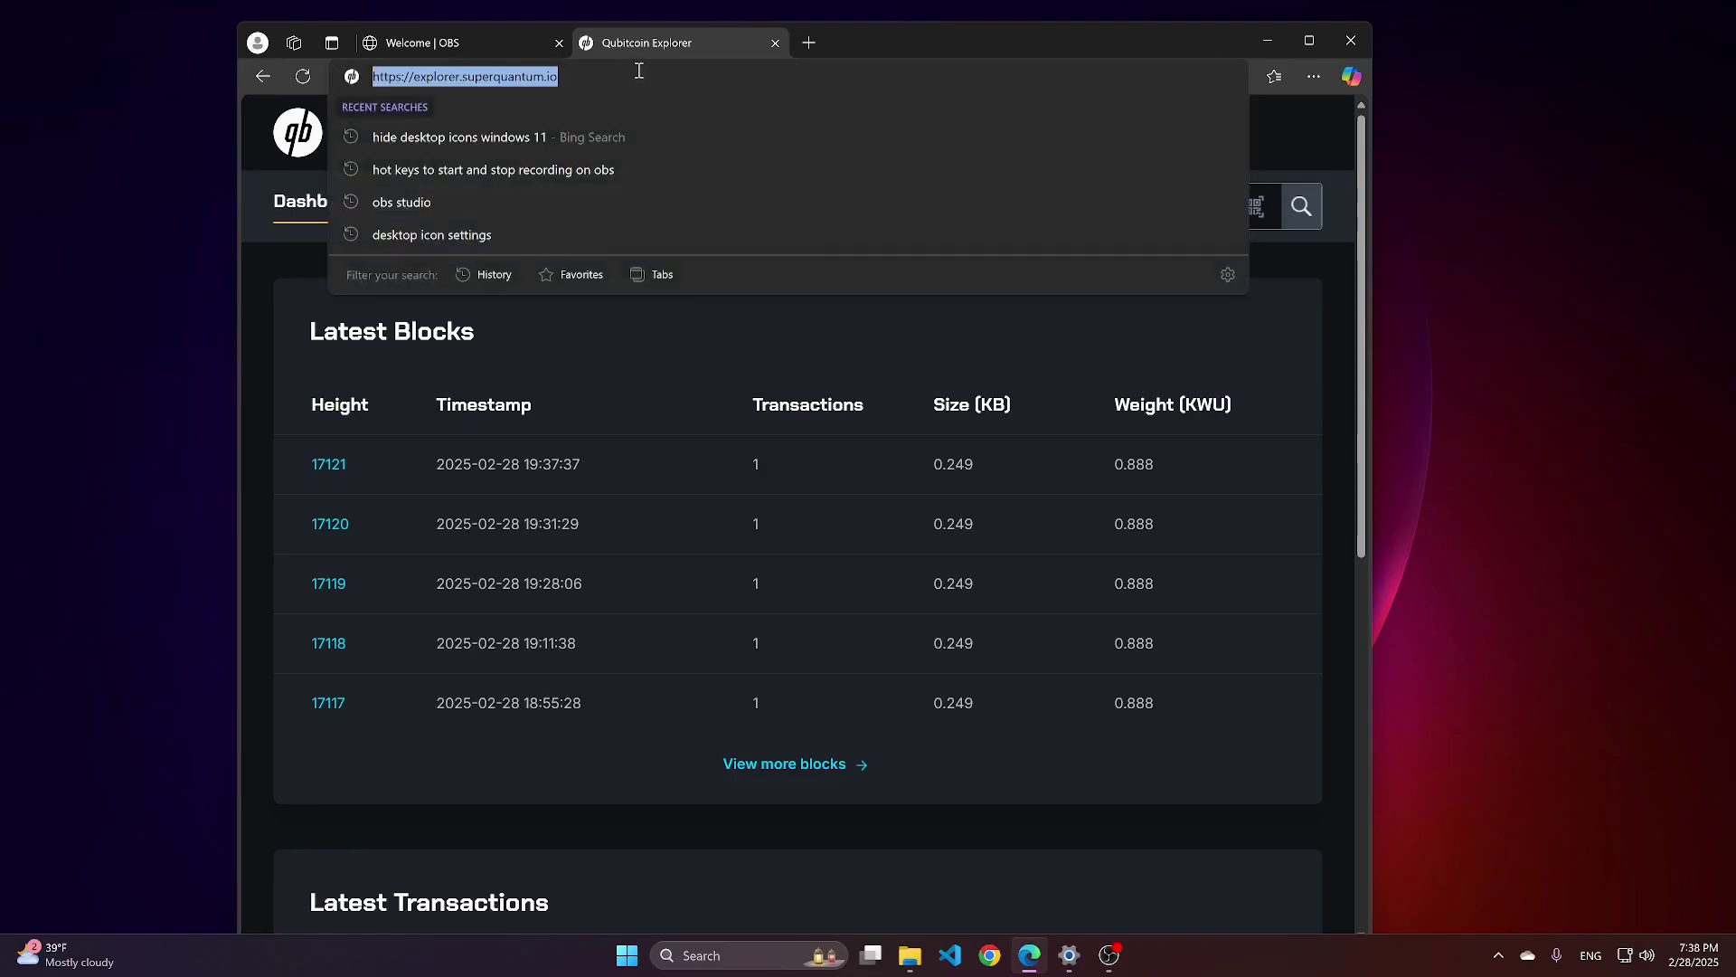
text(su)
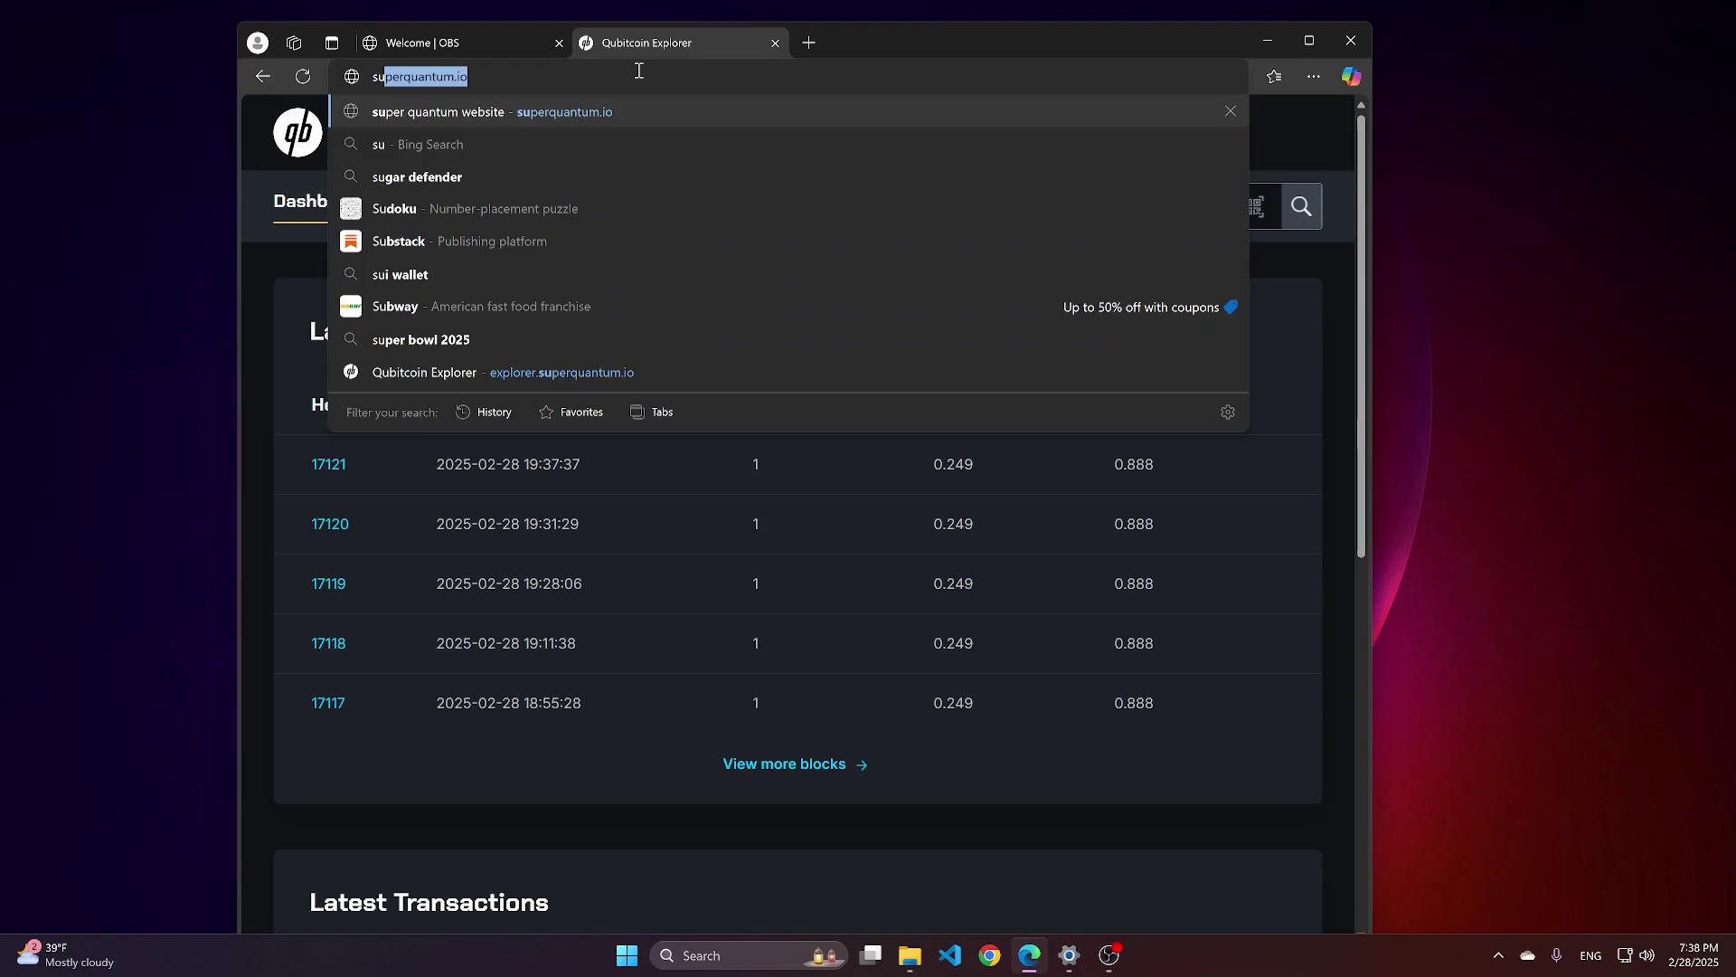
key(Return)
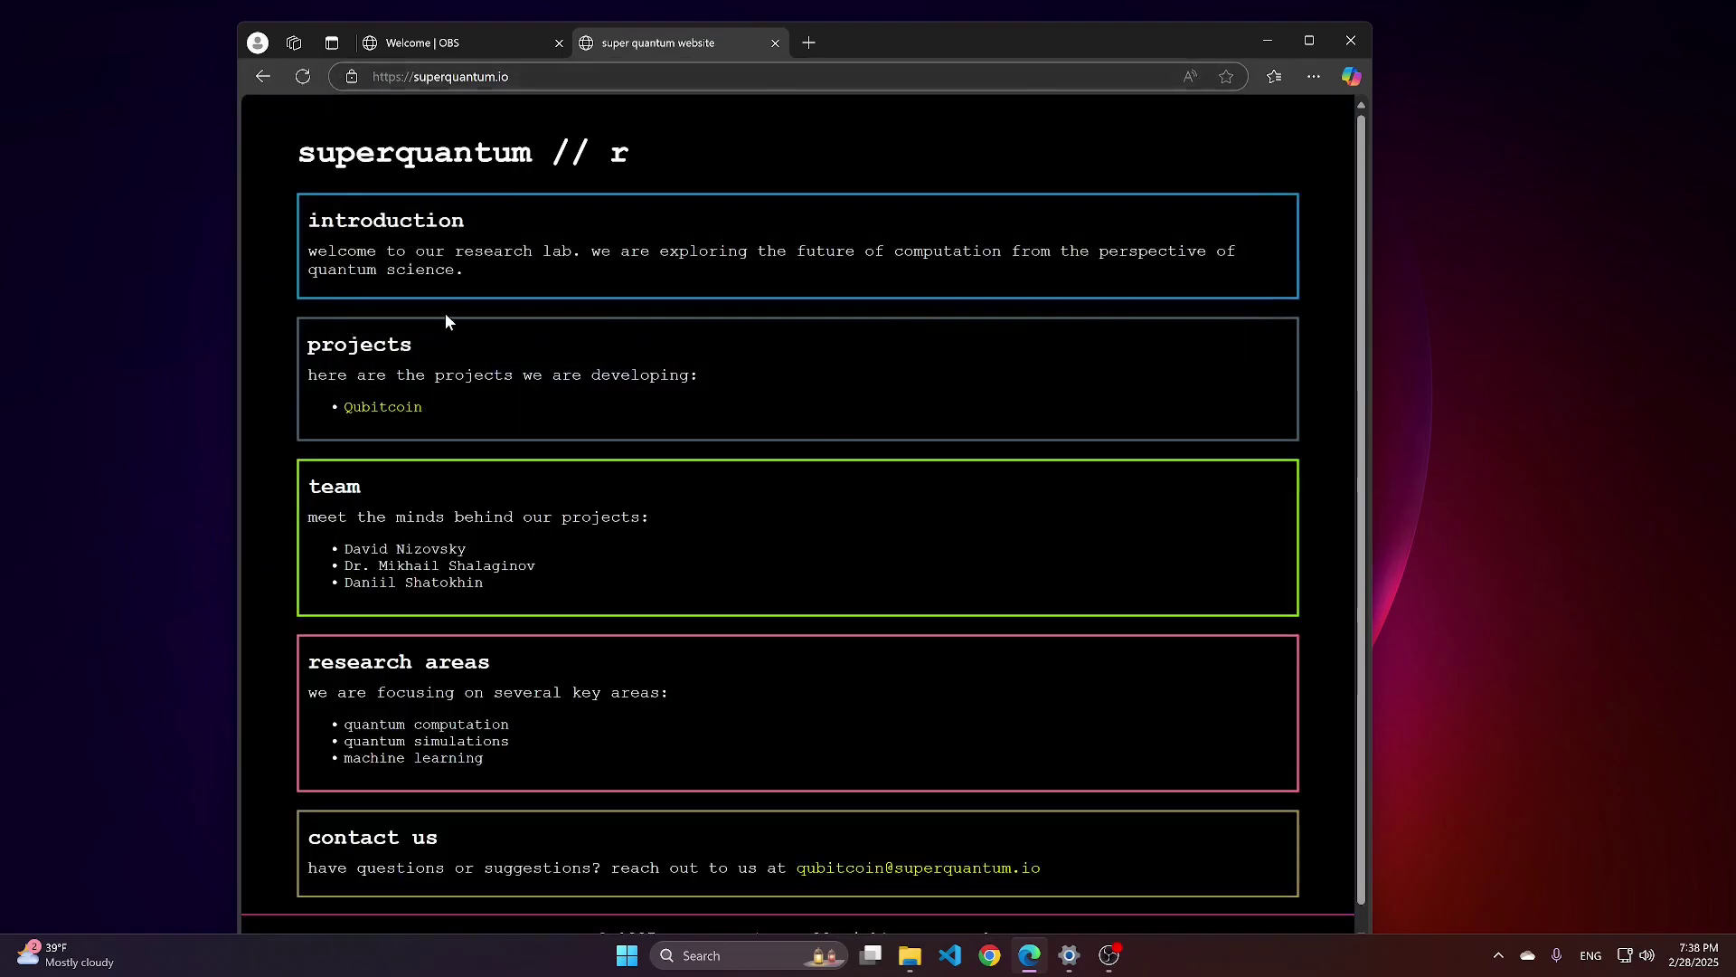
Open the Qubitcoin project page and scroll down to its download files list.
click(390, 412)
scroll(535, 491, down, 3)
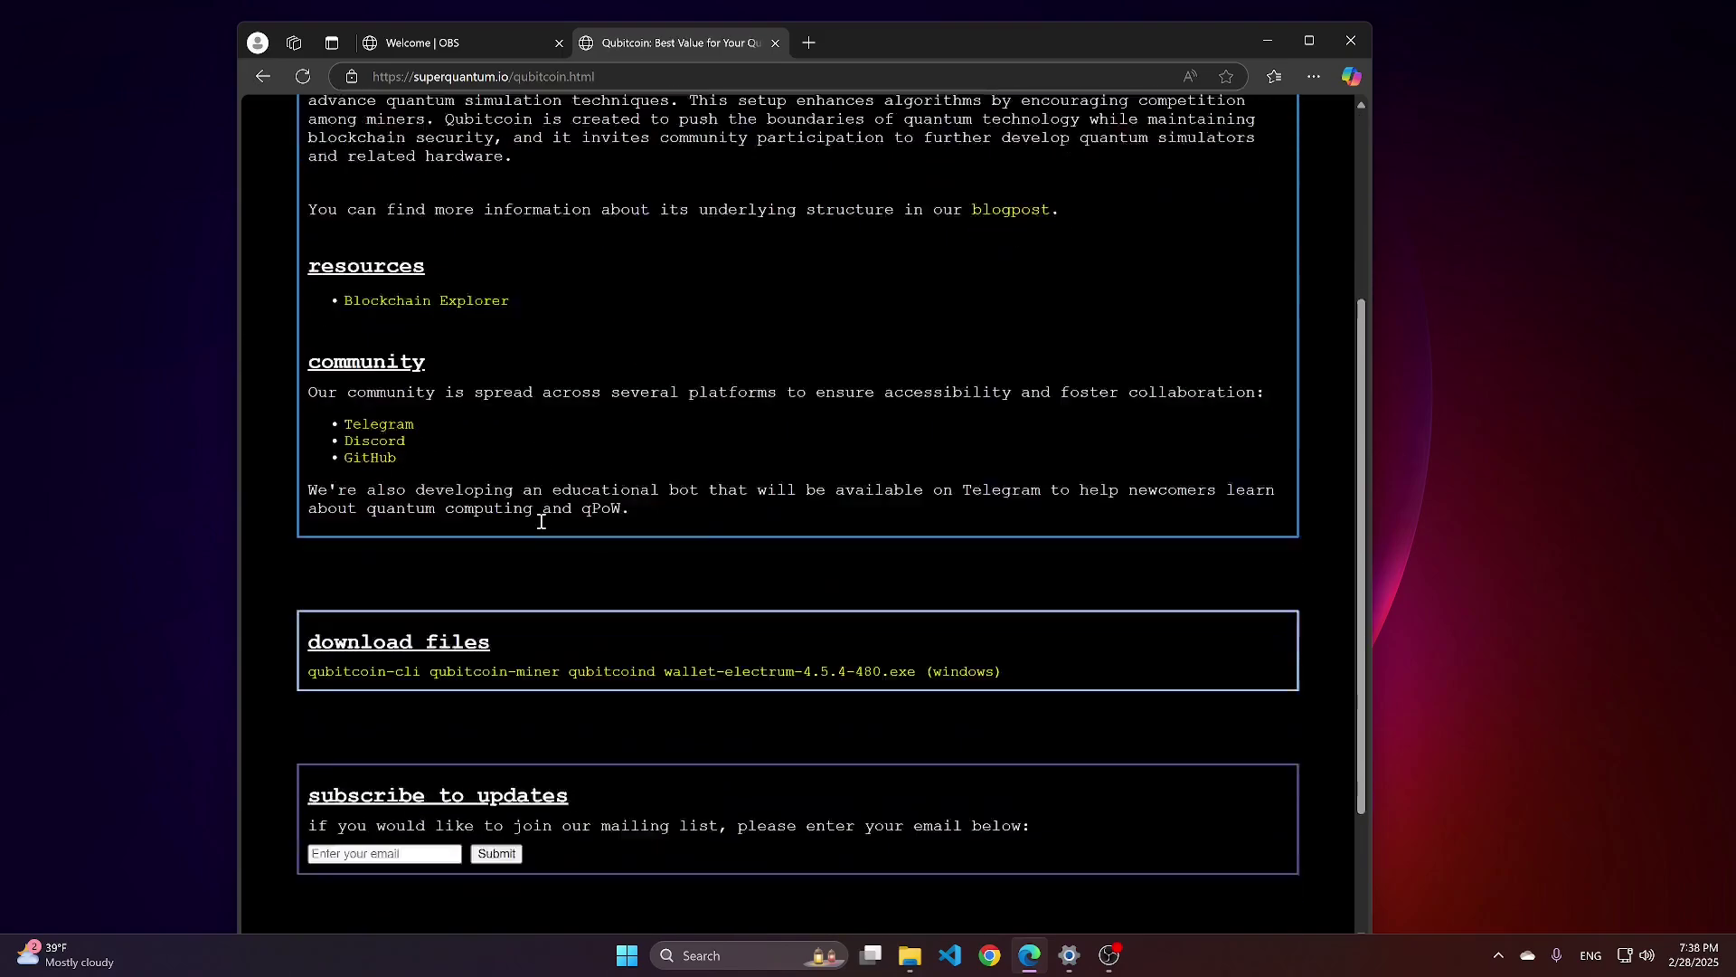
scroll(541, 522, down, 2)
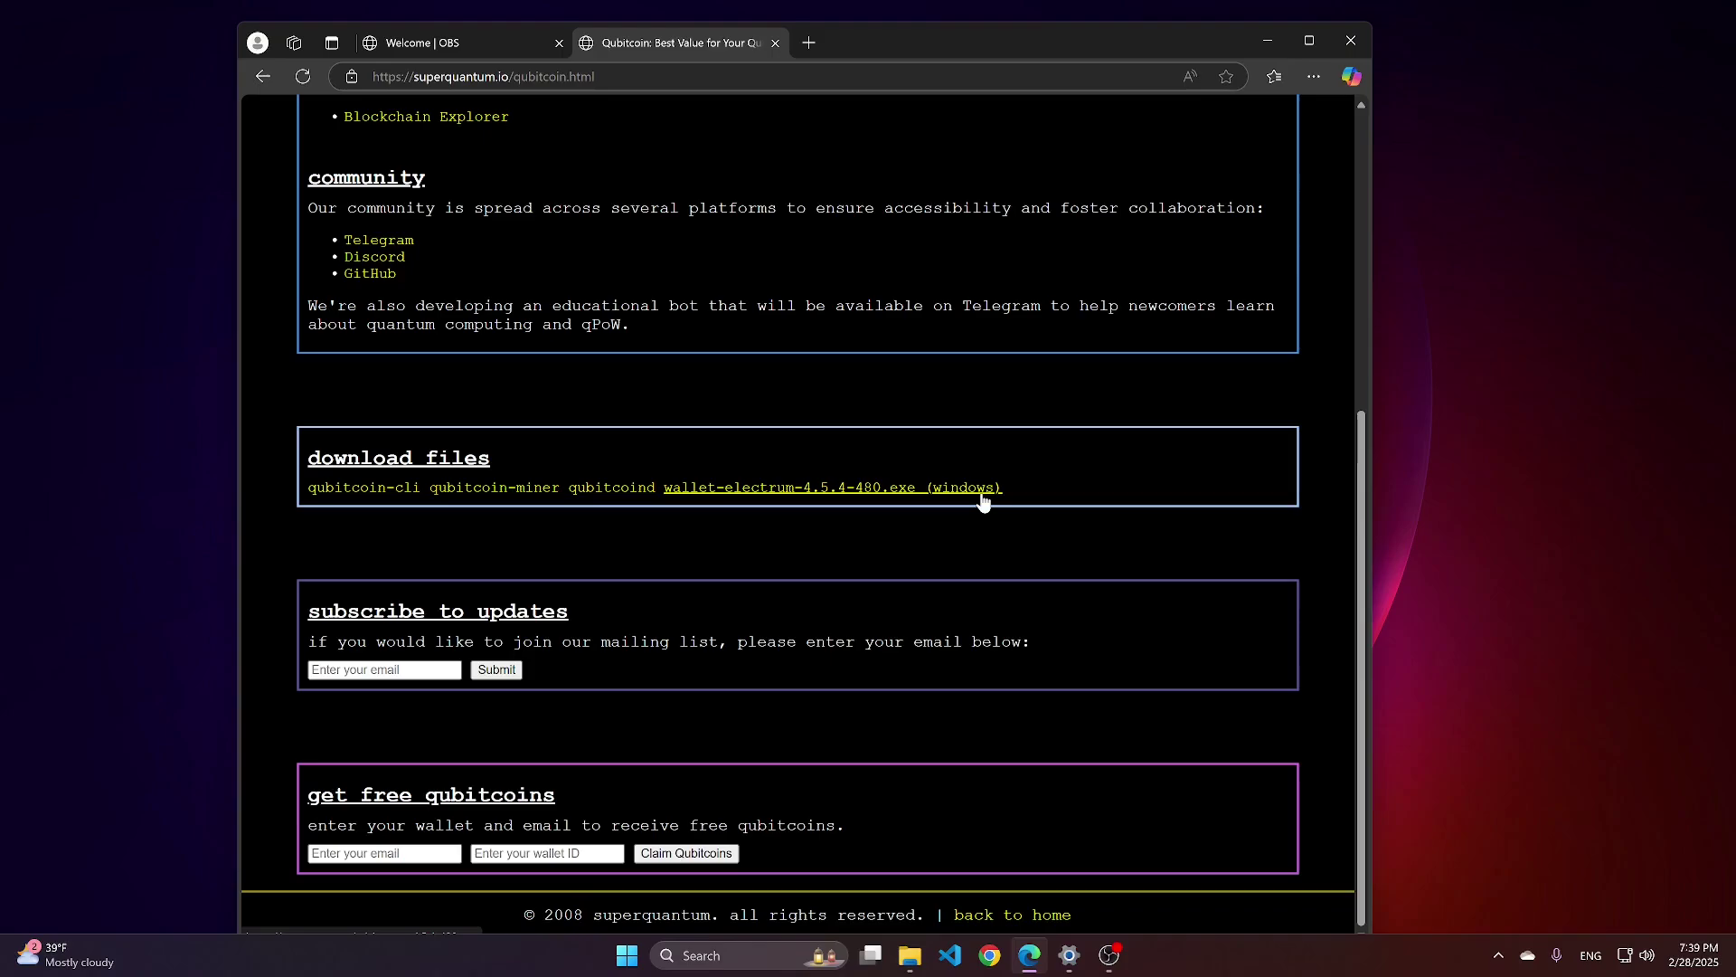
Download wallet-electrum-4.5.4-480.exe and choose Keep anyway past the SmartScreen warning.
click(793, 497)
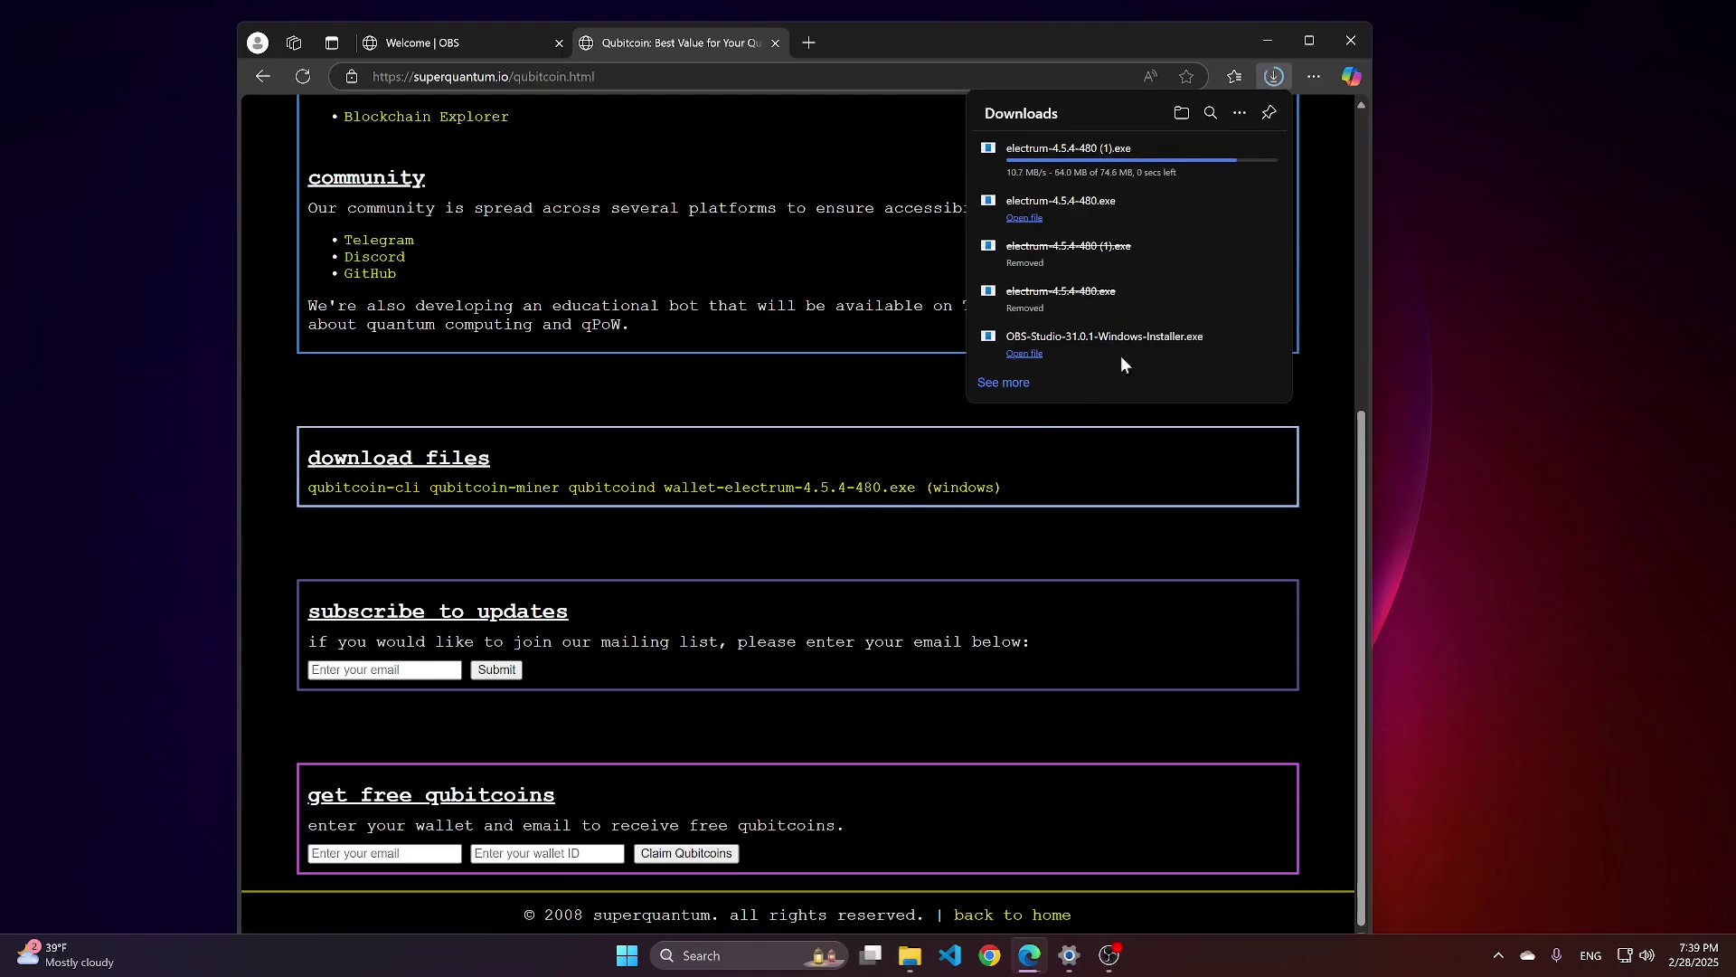
mouse_move(1154, 167)
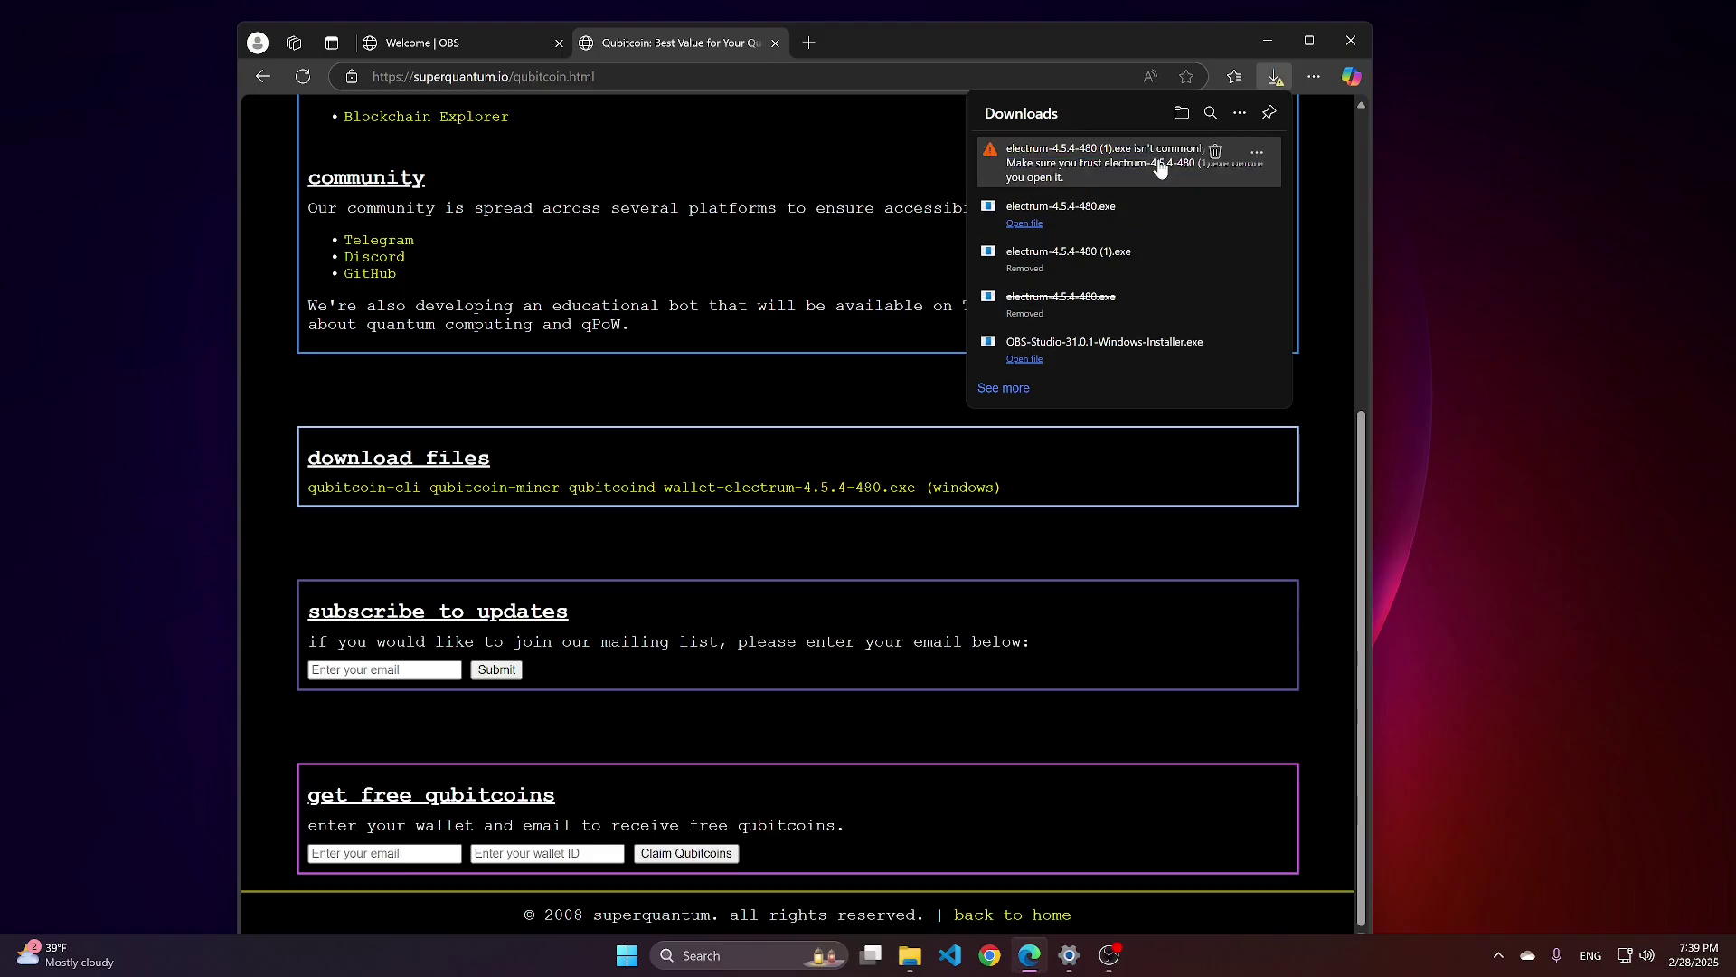
click(1258, 155)
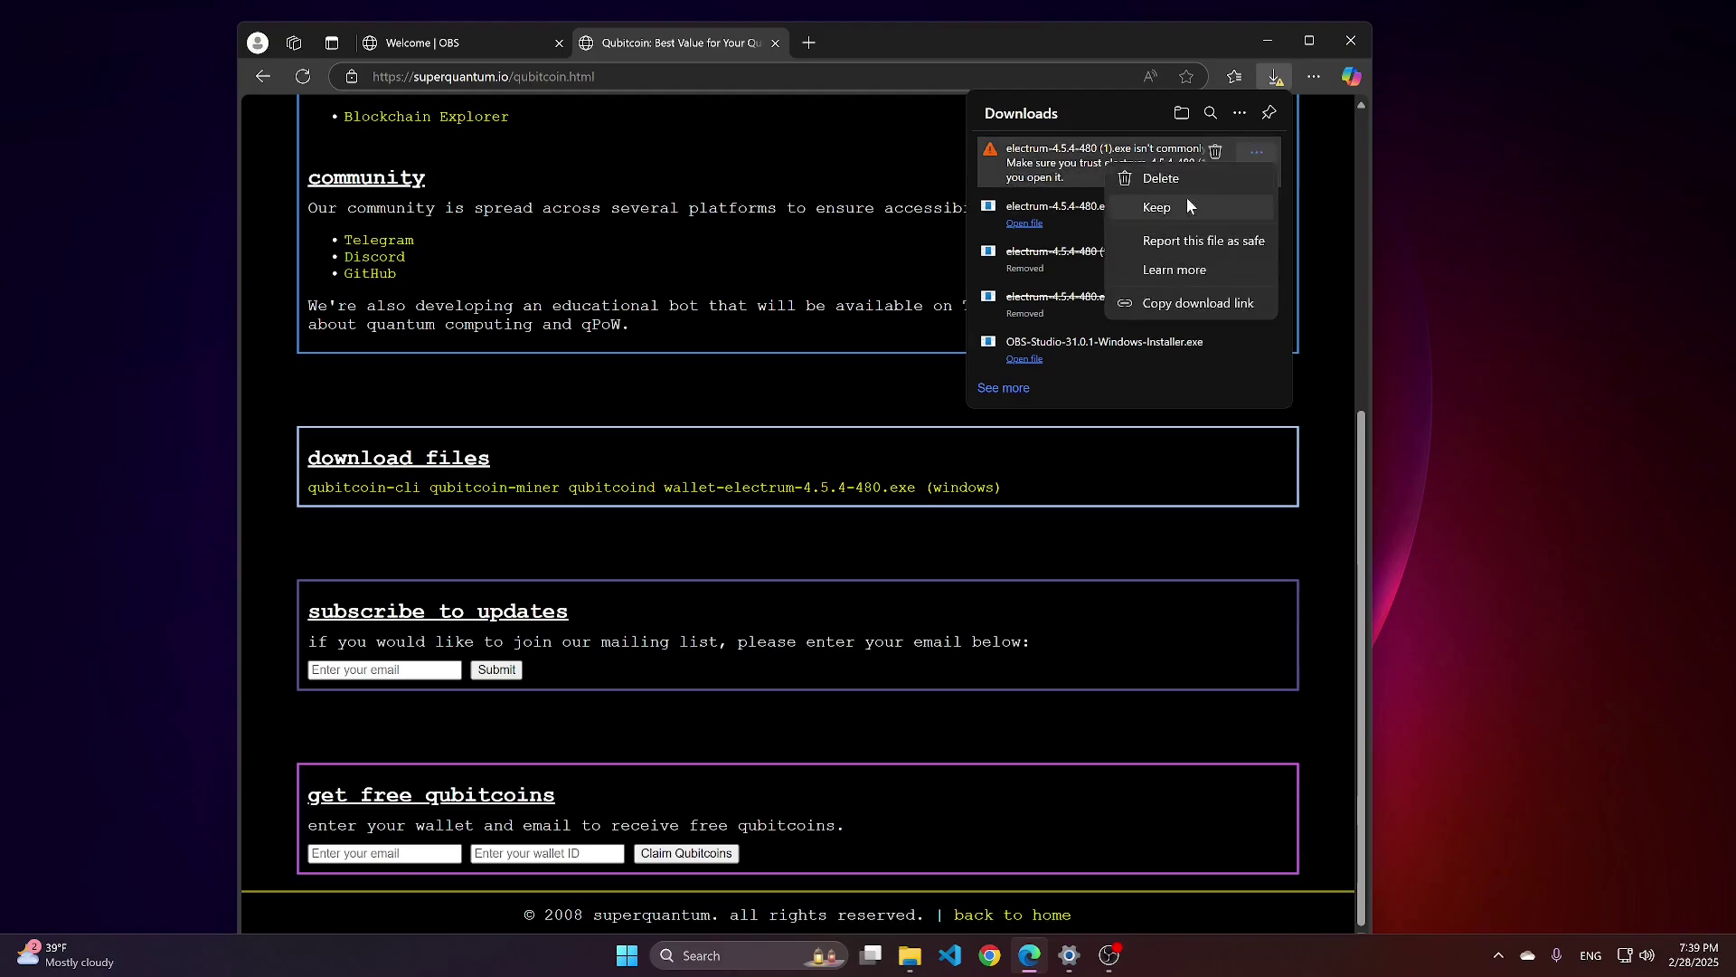
click(1163, 211)
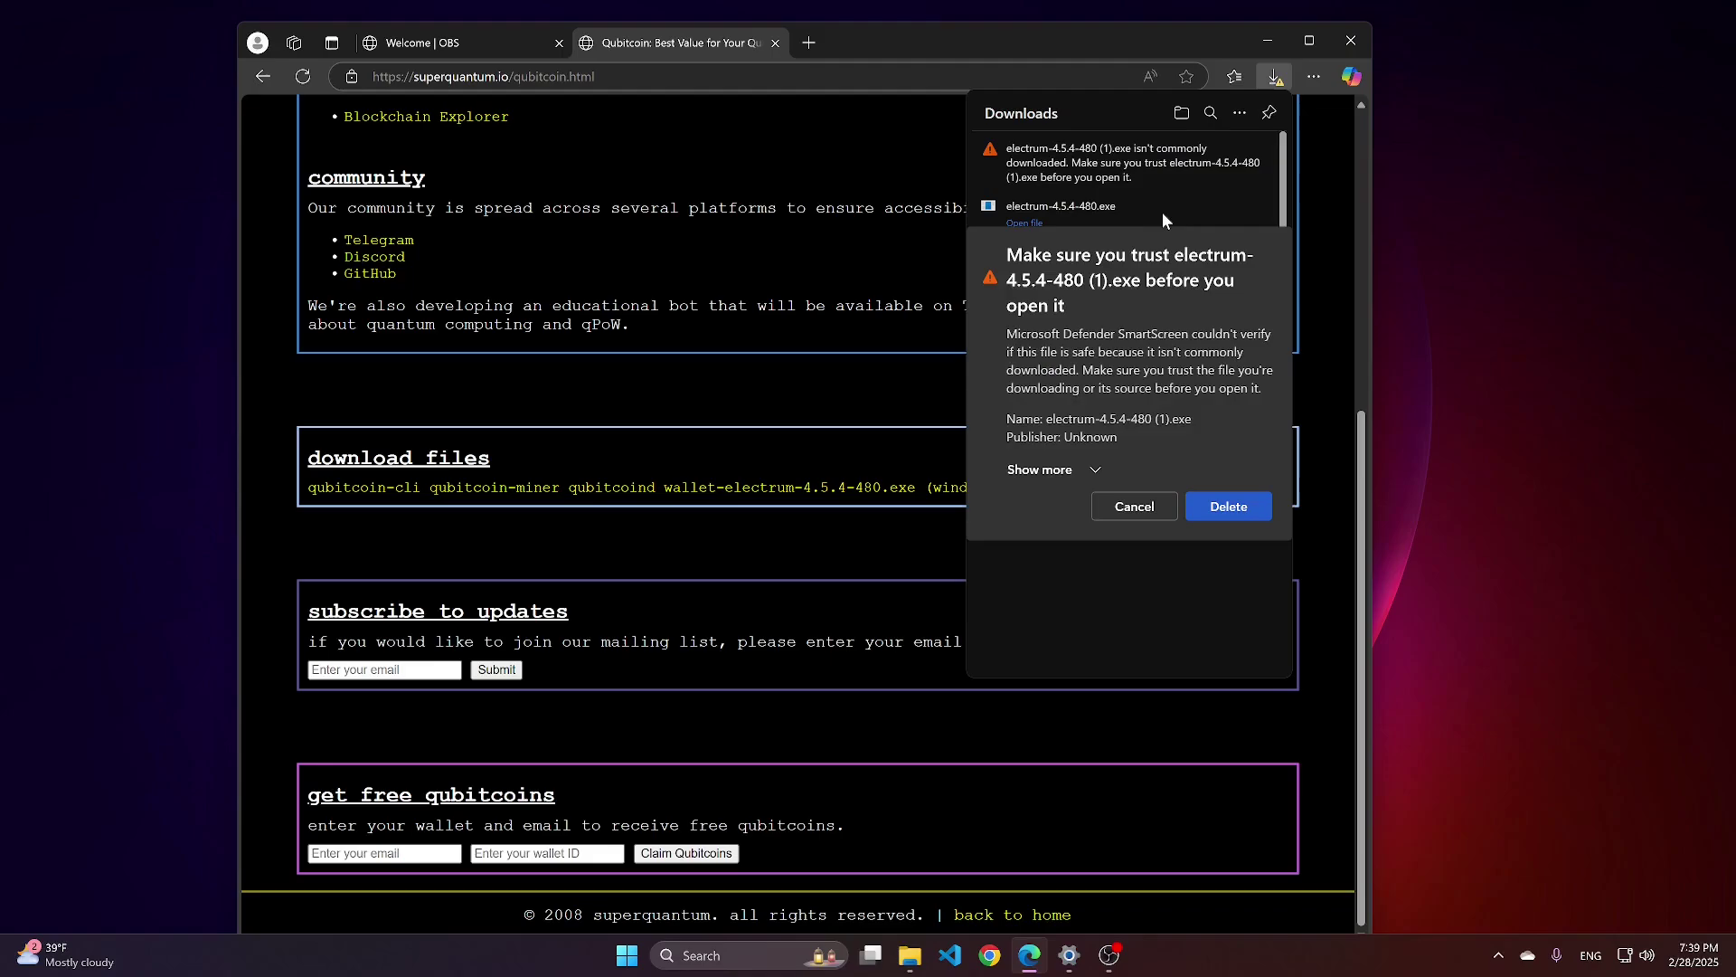
click(1035, 466)
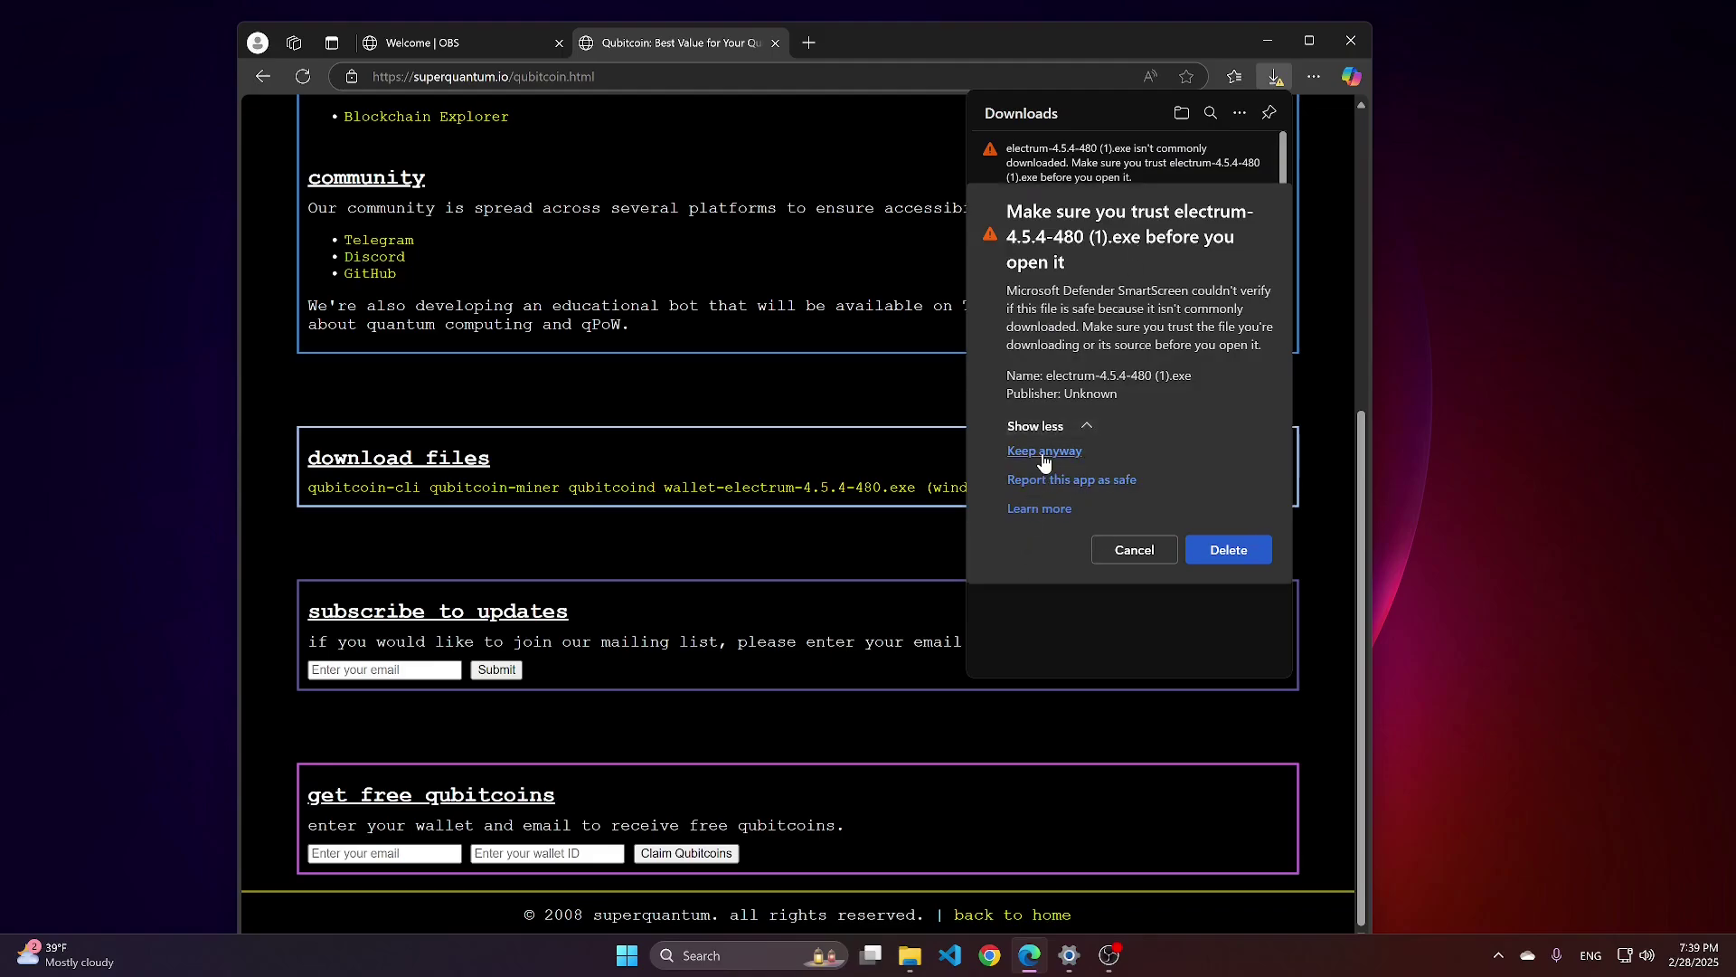
click(1044, 451)
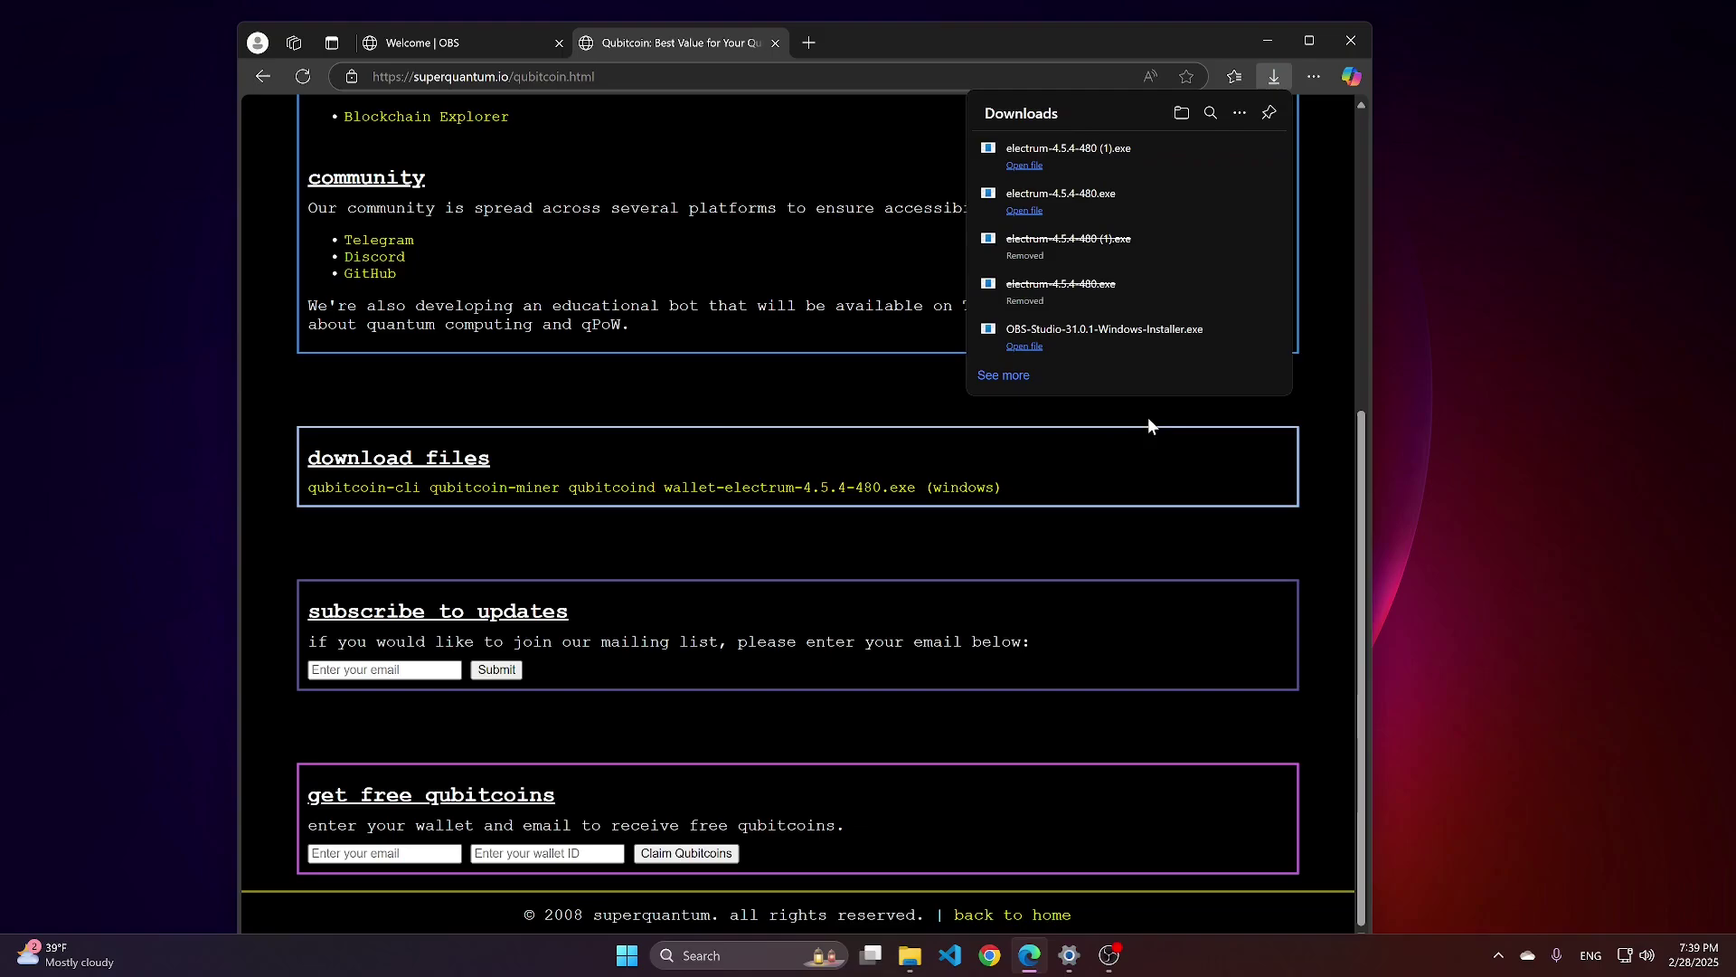
Launch electrum-4.5.4-480.exe from the Downloads folder in File Explorer.
mouse_move(916, 960)
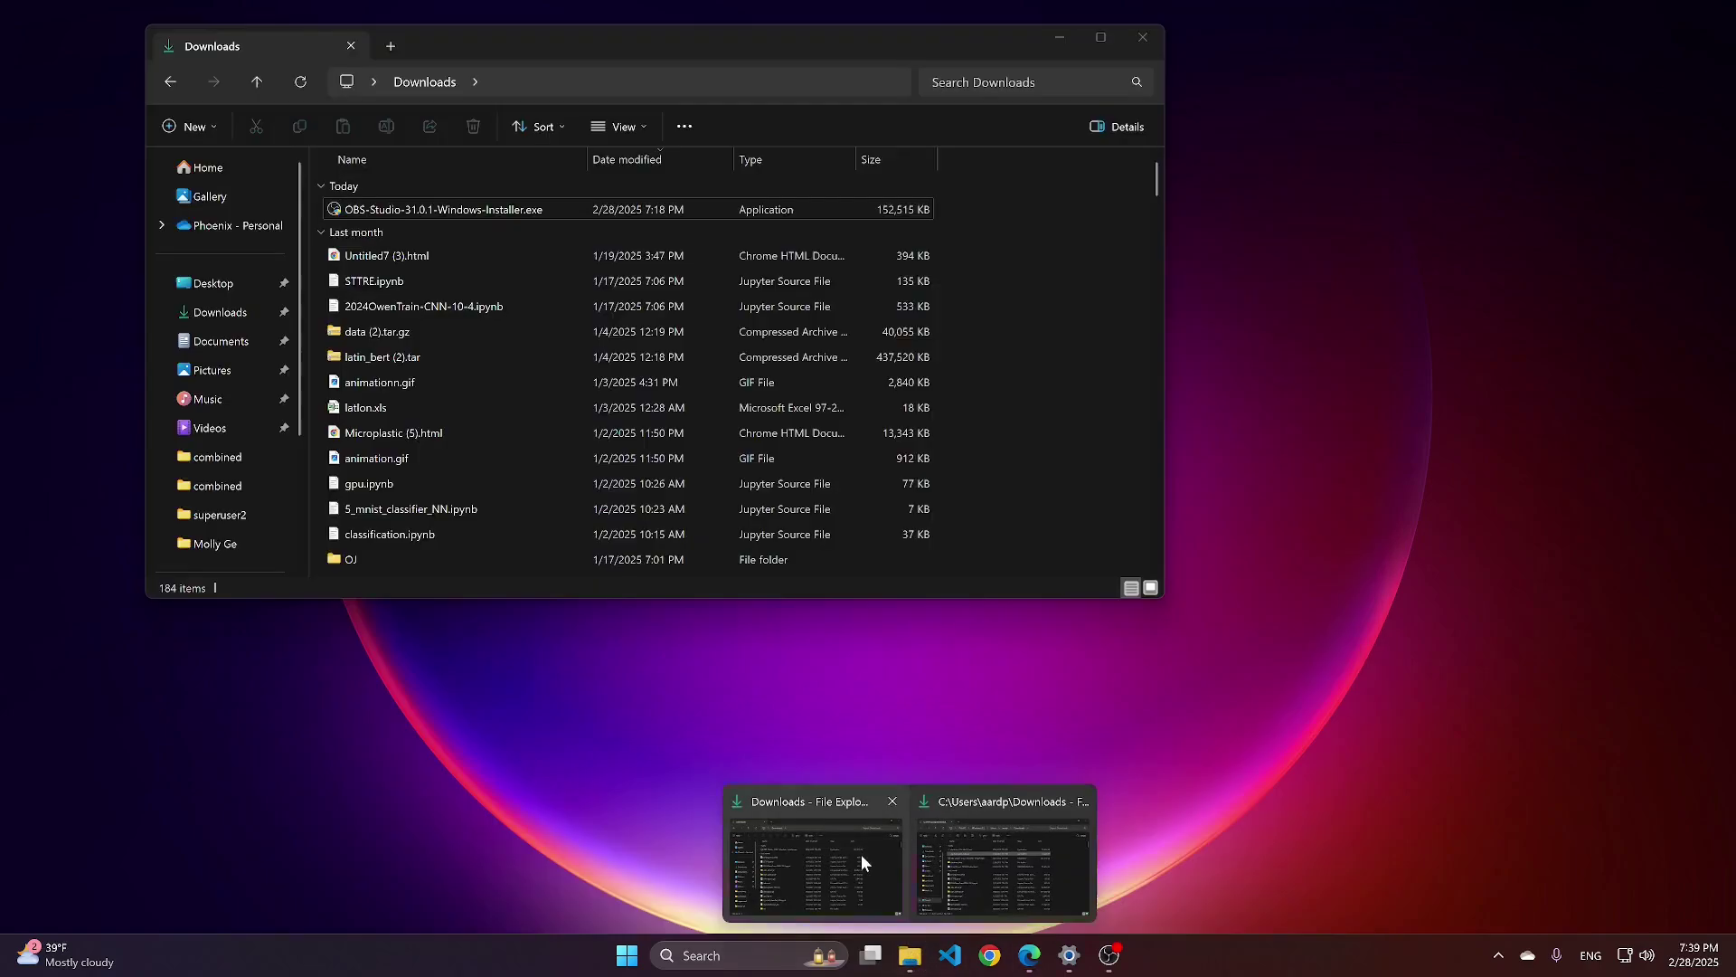
click(861, 854)
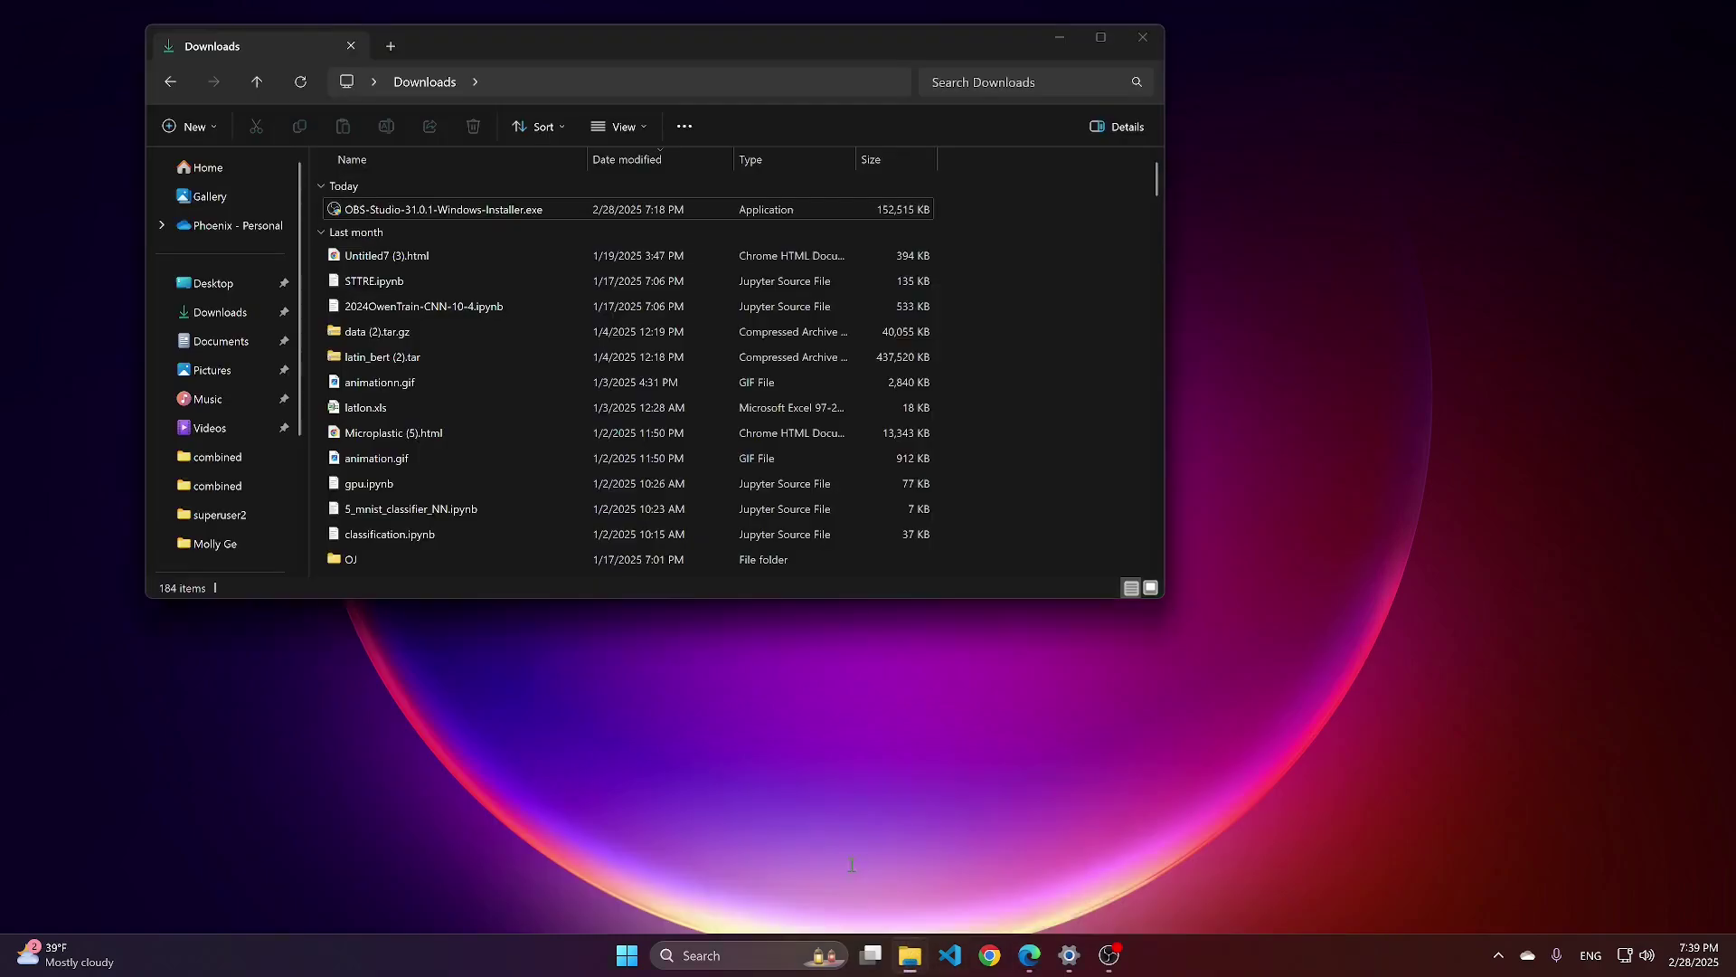
click(429, 237)
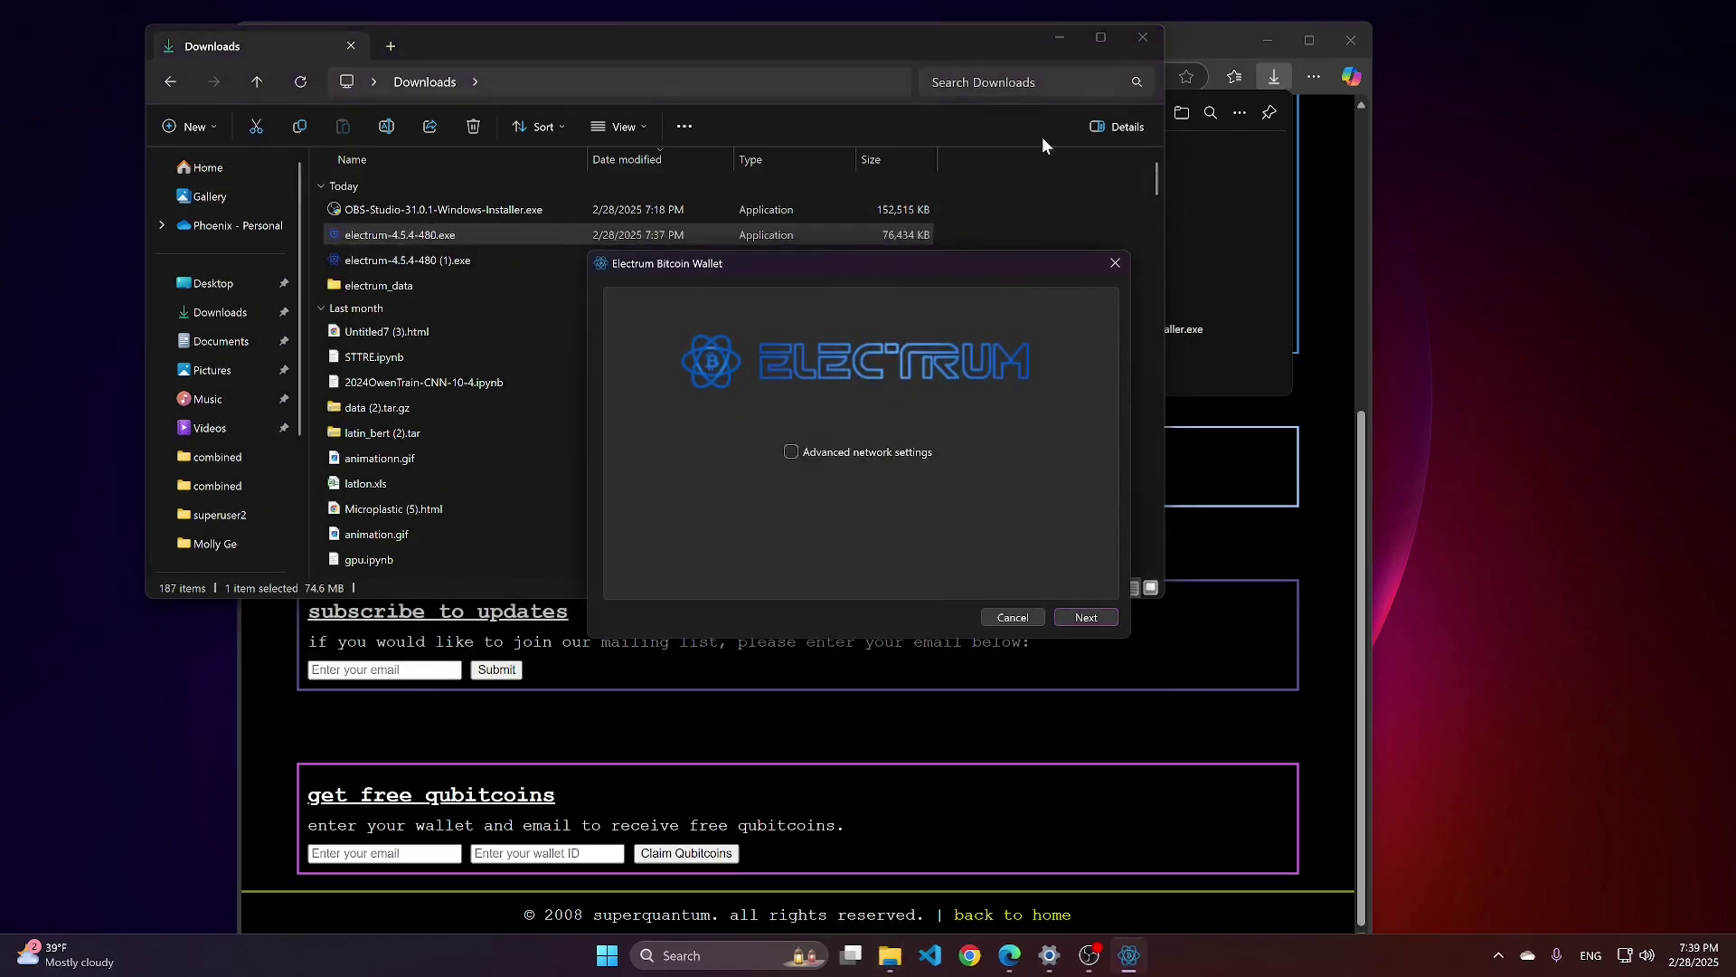
Skip network settings and rename the wallet from default_wallet to example_wallet.
click(1042, 137)
click(1060, 38)
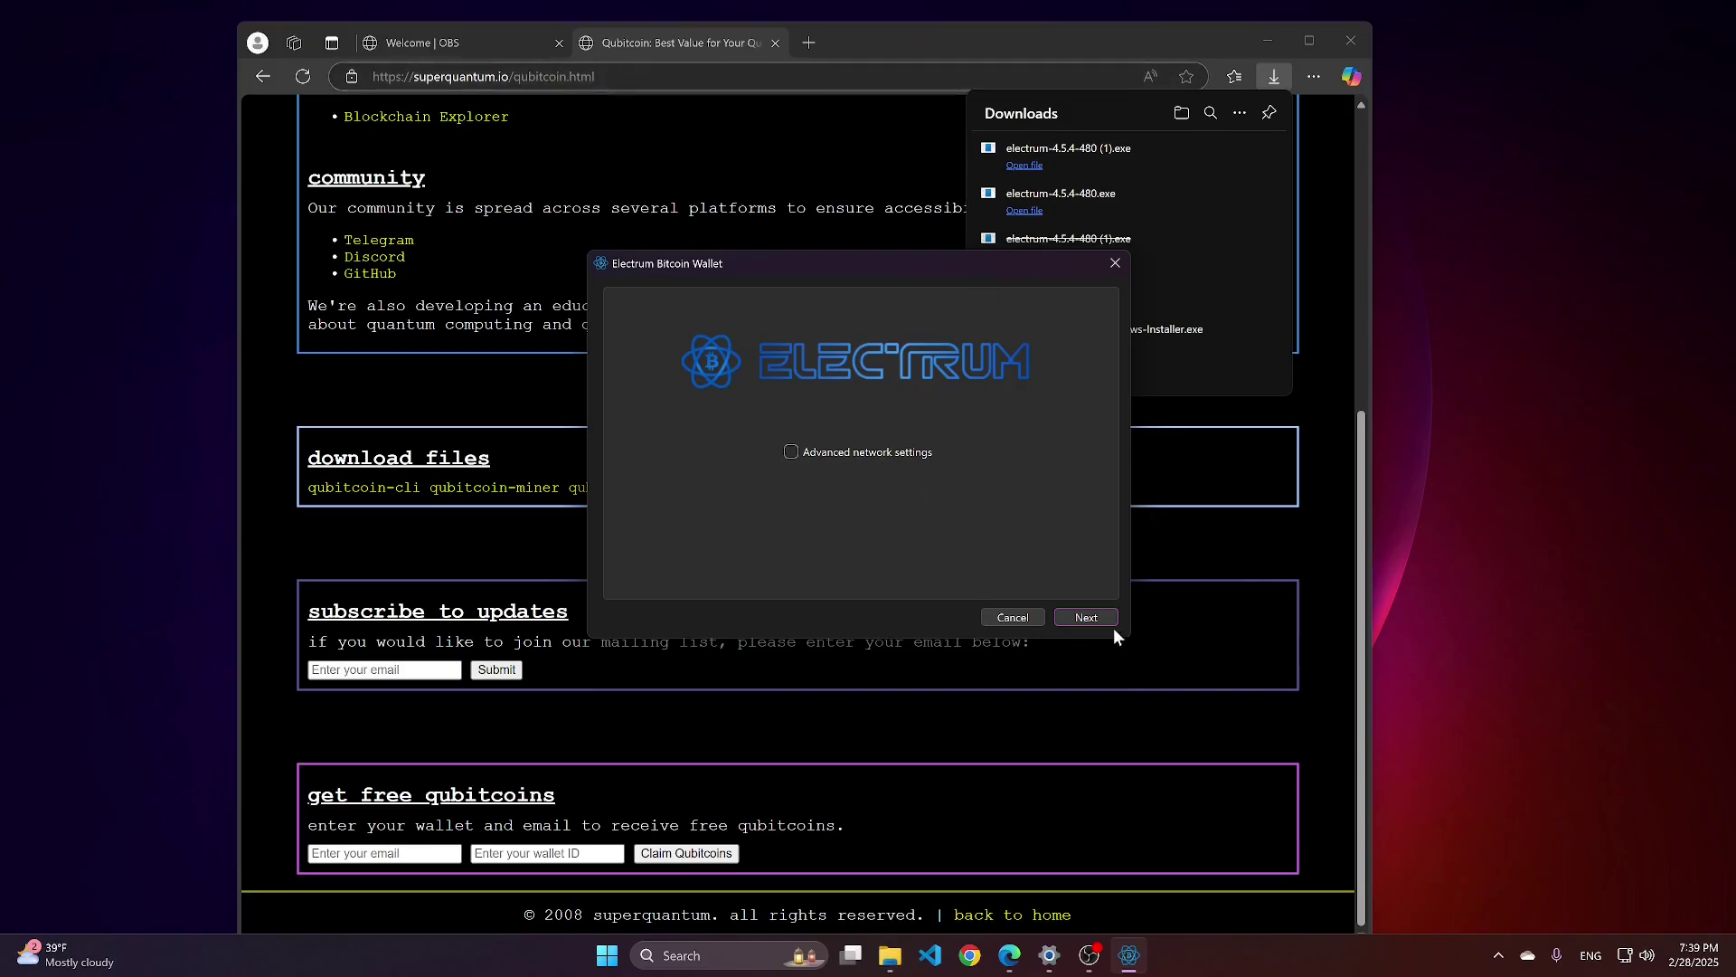
click(1092, 617)
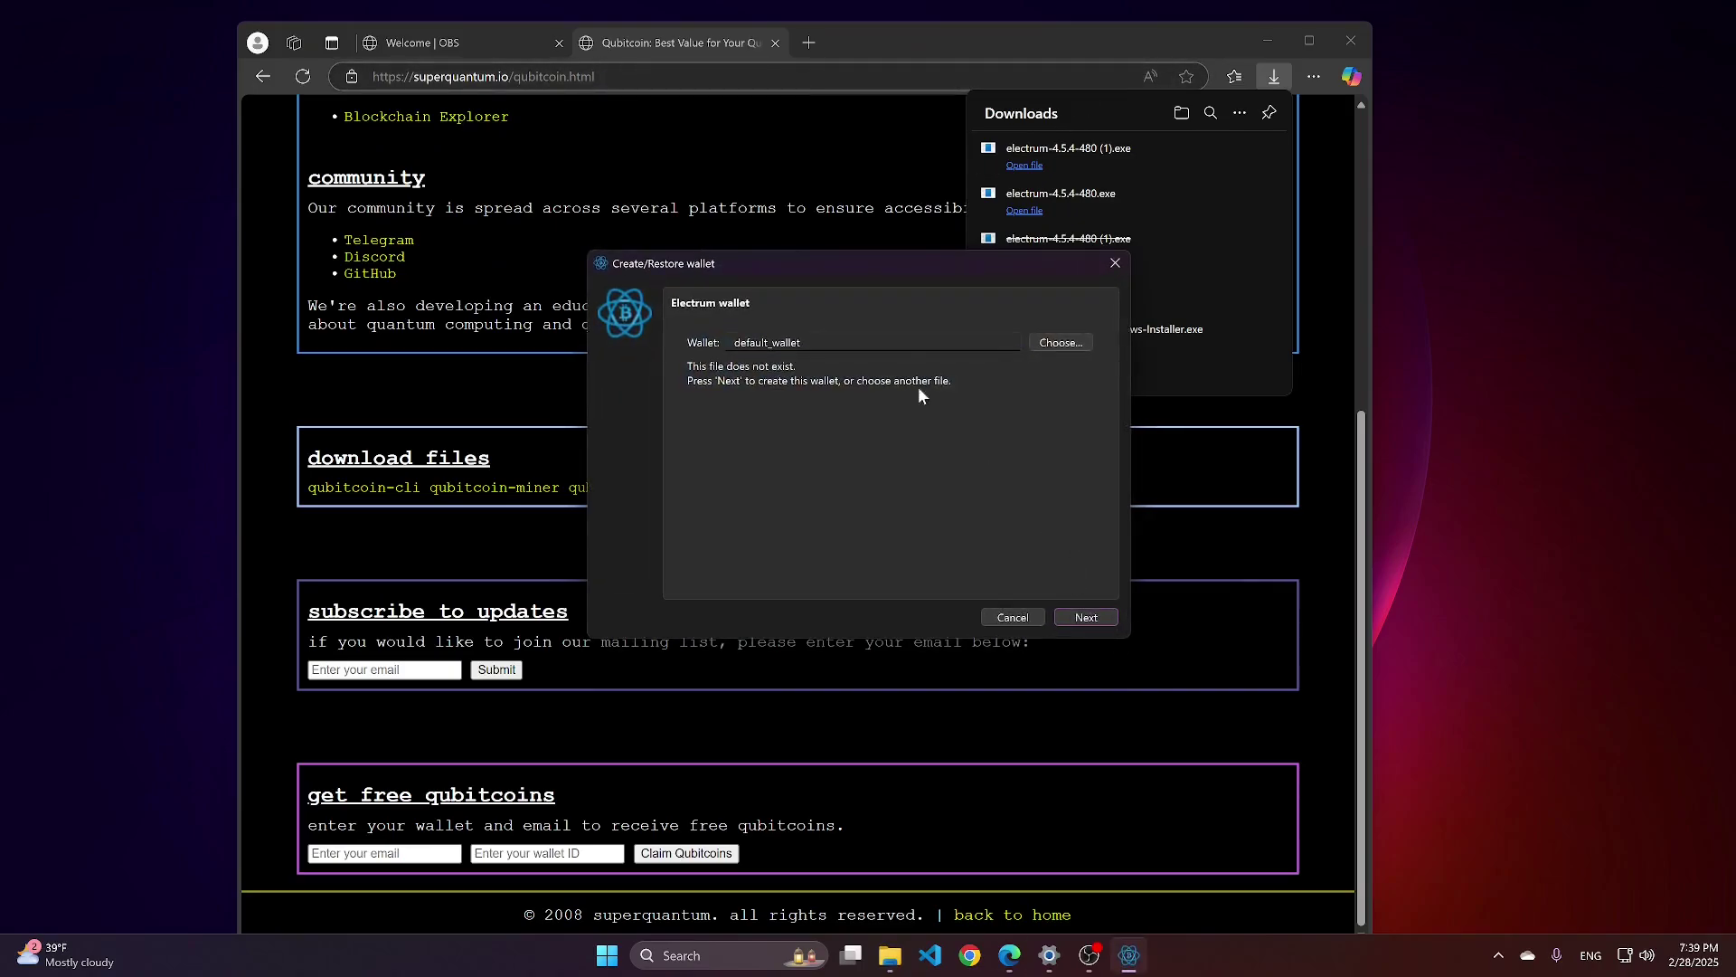
click(818, 347)
key(BackSpace)
key(BackSpace)
key(BackSpace)
key(BackSpace)
key(BackSpace)
key(BackSpace)
key(BackSpace)
key(BackSpace)
key(BackSpace)
key(BackSpace)
key(BackSpace)
key(BackSpace)
key(BackSpace)
key(BackSpace)
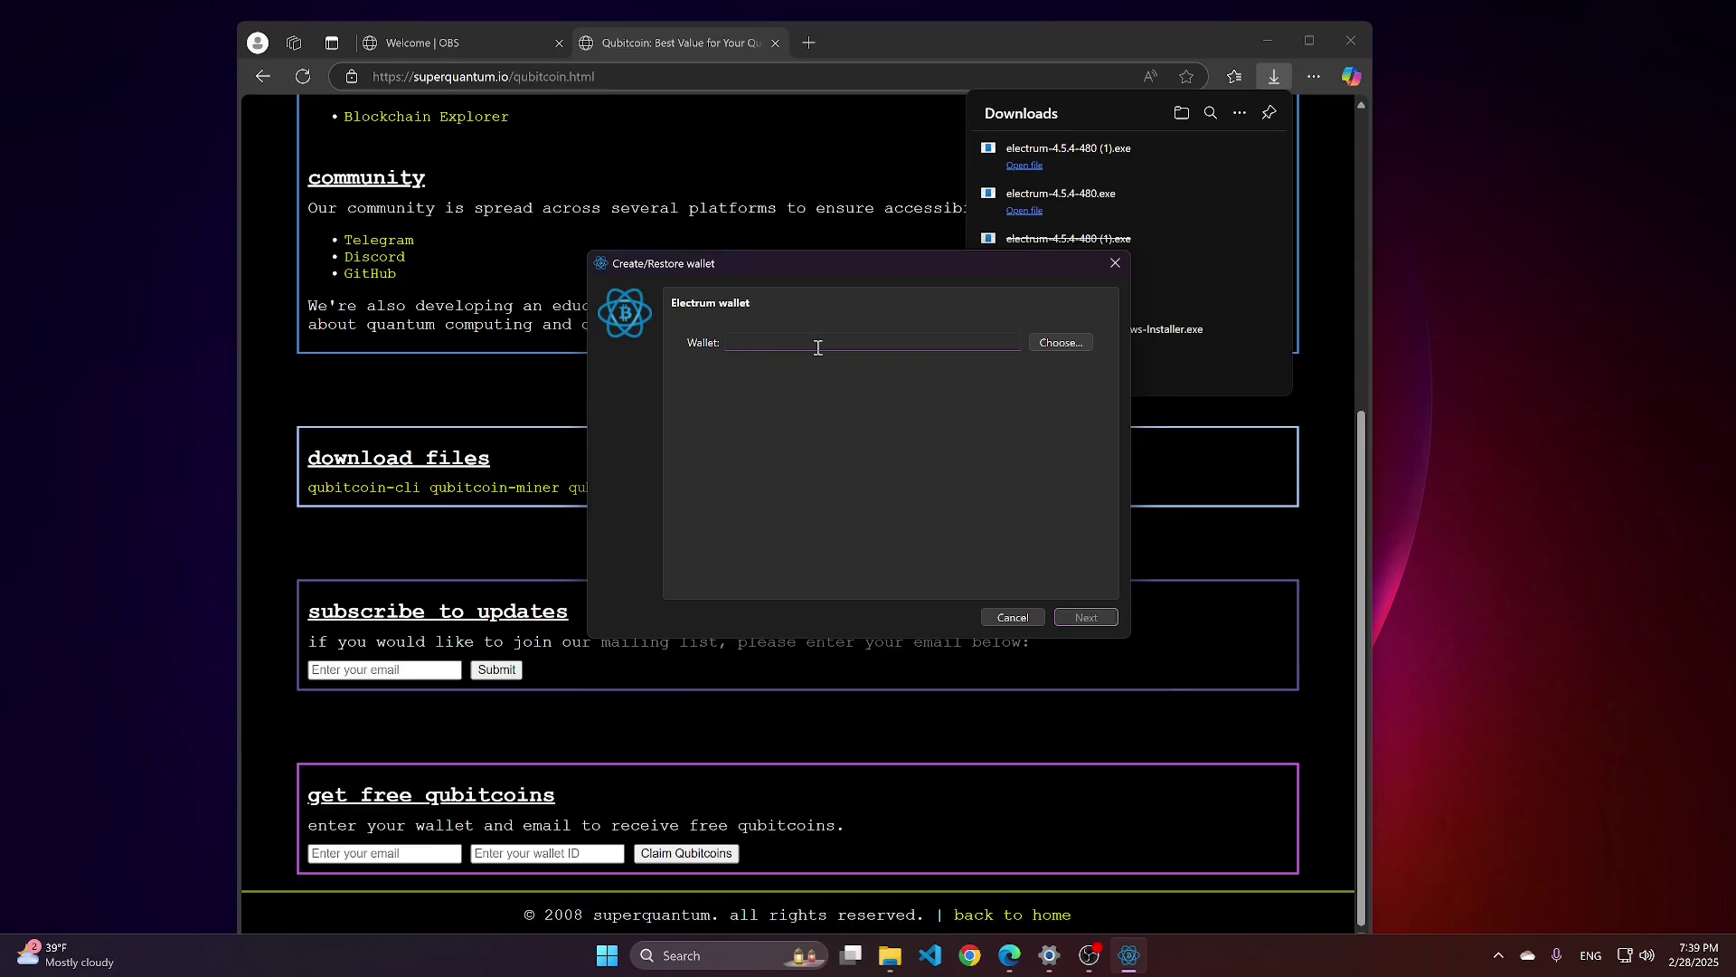
text(examp)
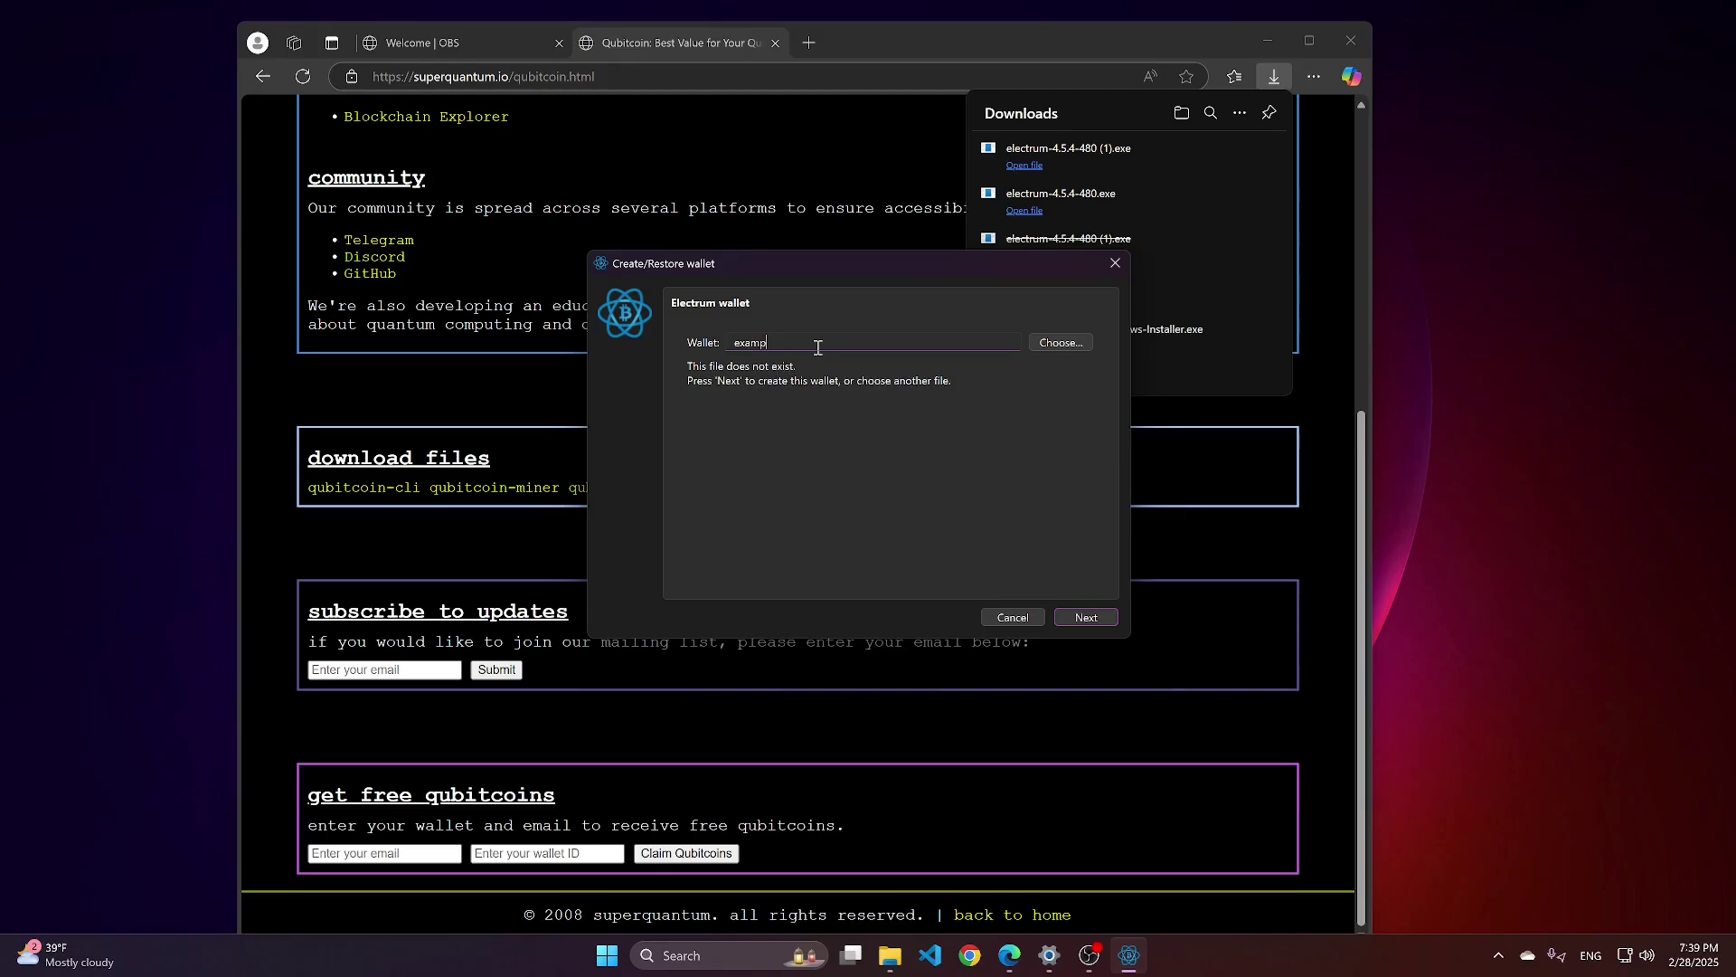
text(le_wallet)
click(1088, 618)
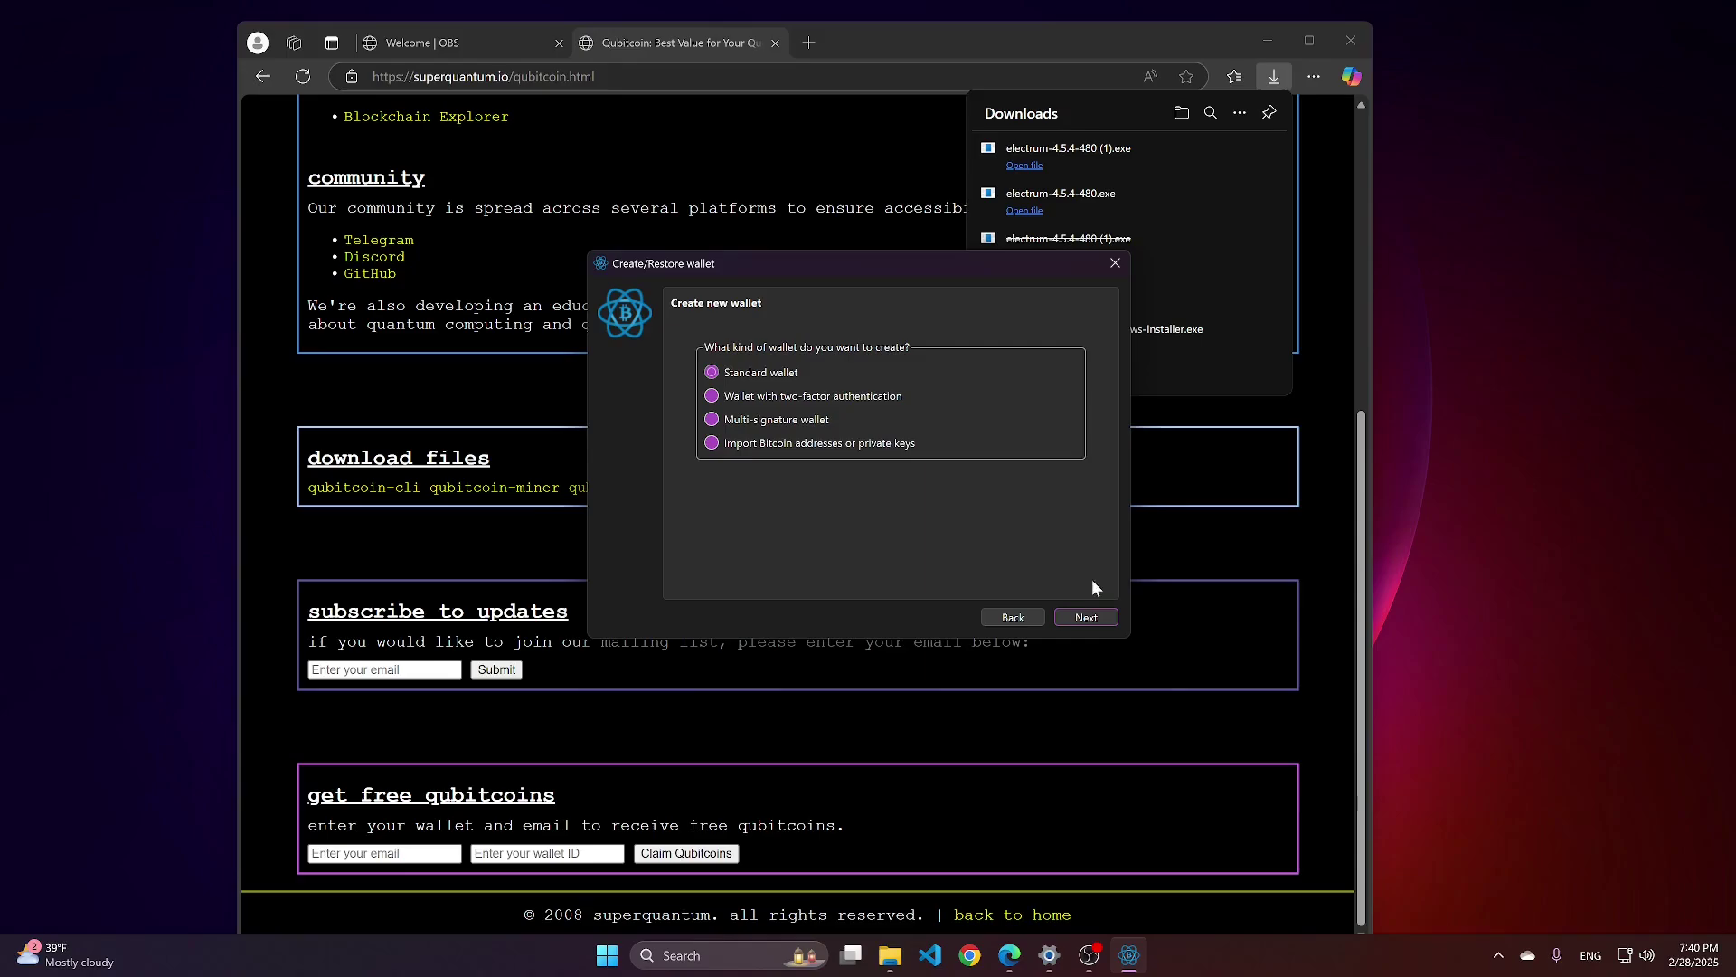
Choose a Standard wallet with a new seed, then select the 12-word seed text.
key(Return)
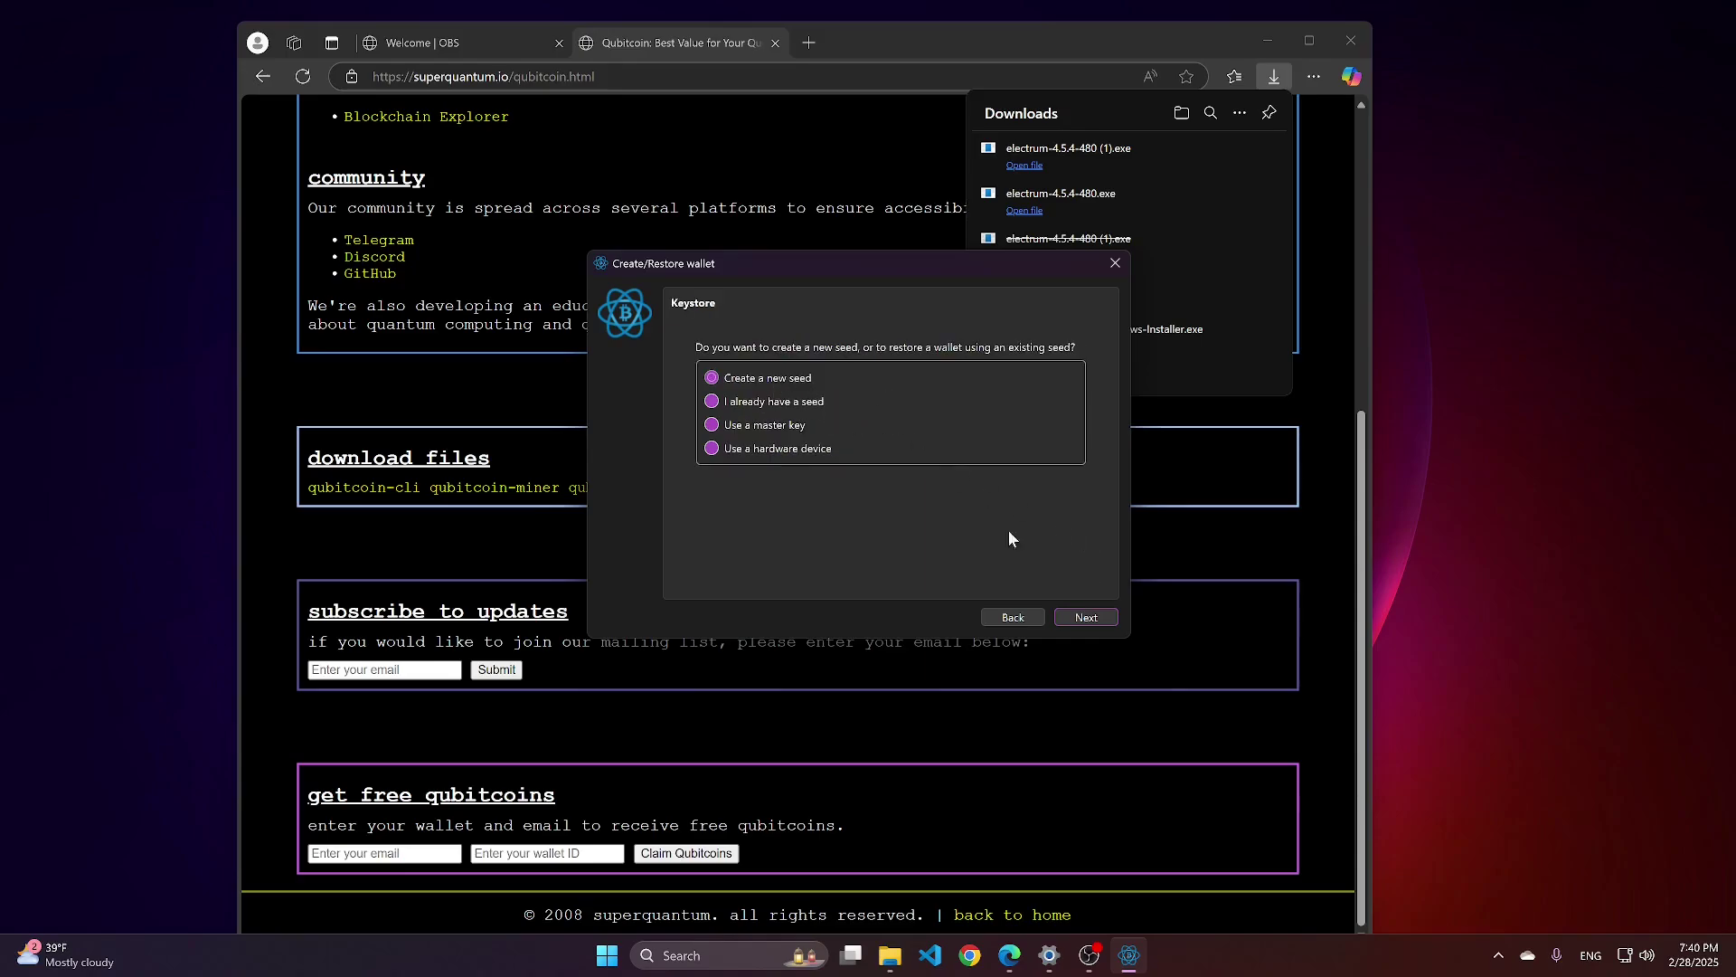
click(1098, 614)
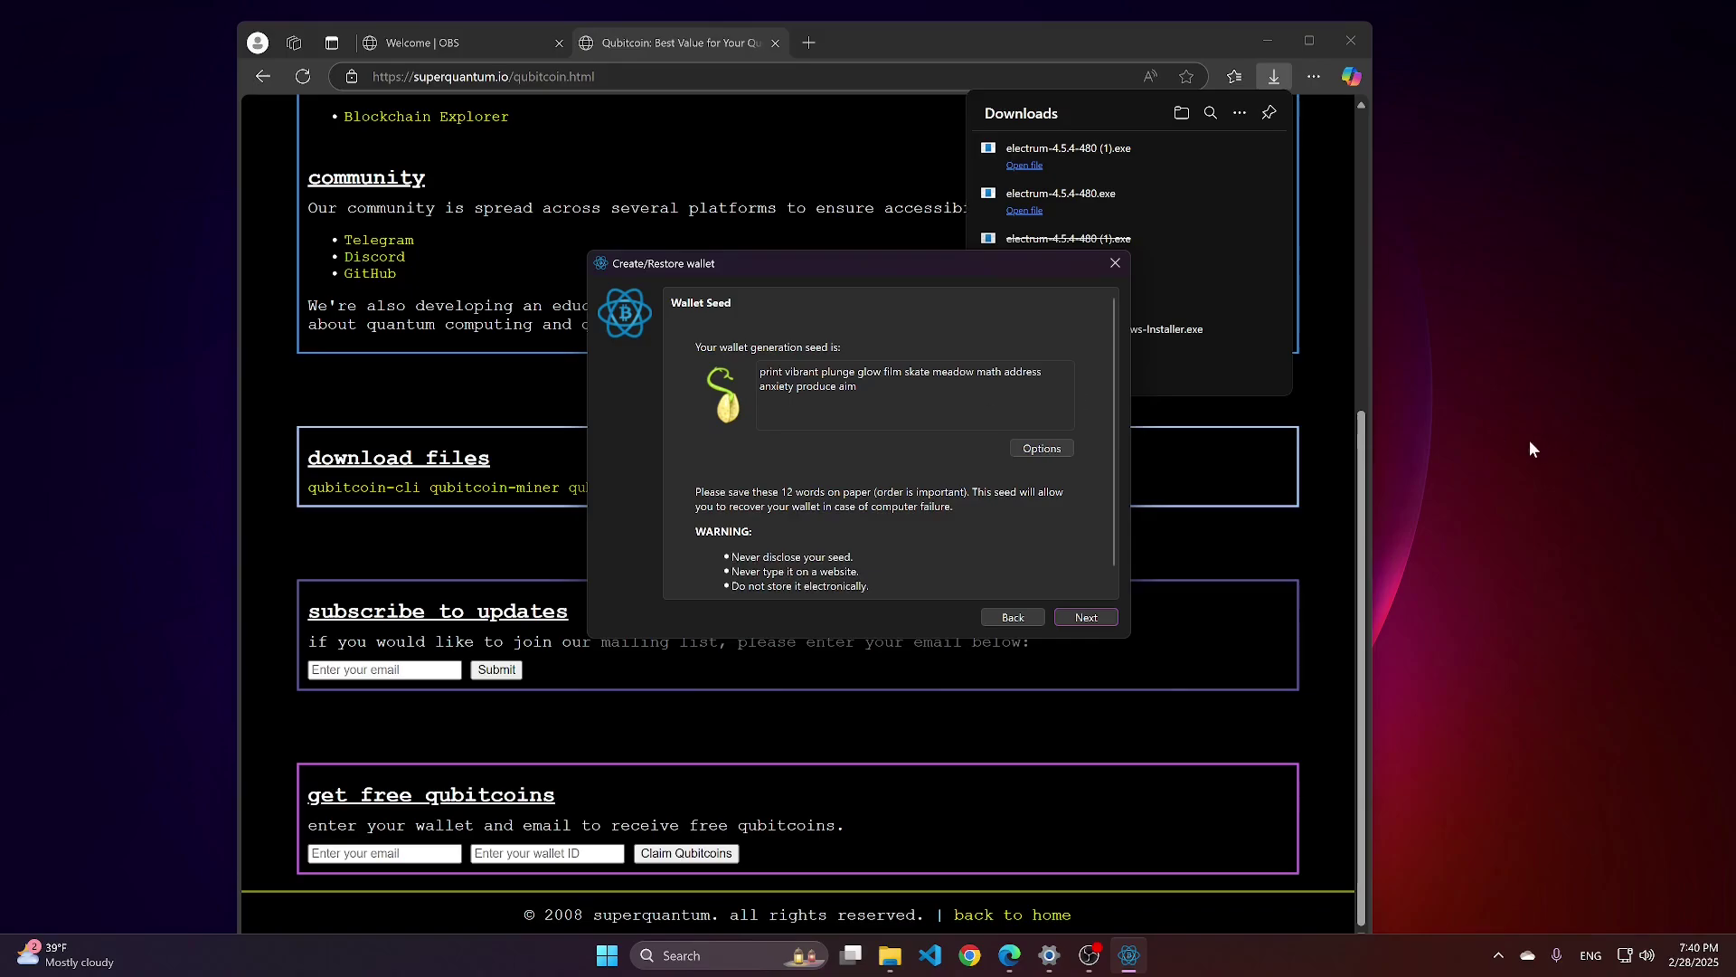
drag(867, 387, 739, 369)
key(ctrl+c)
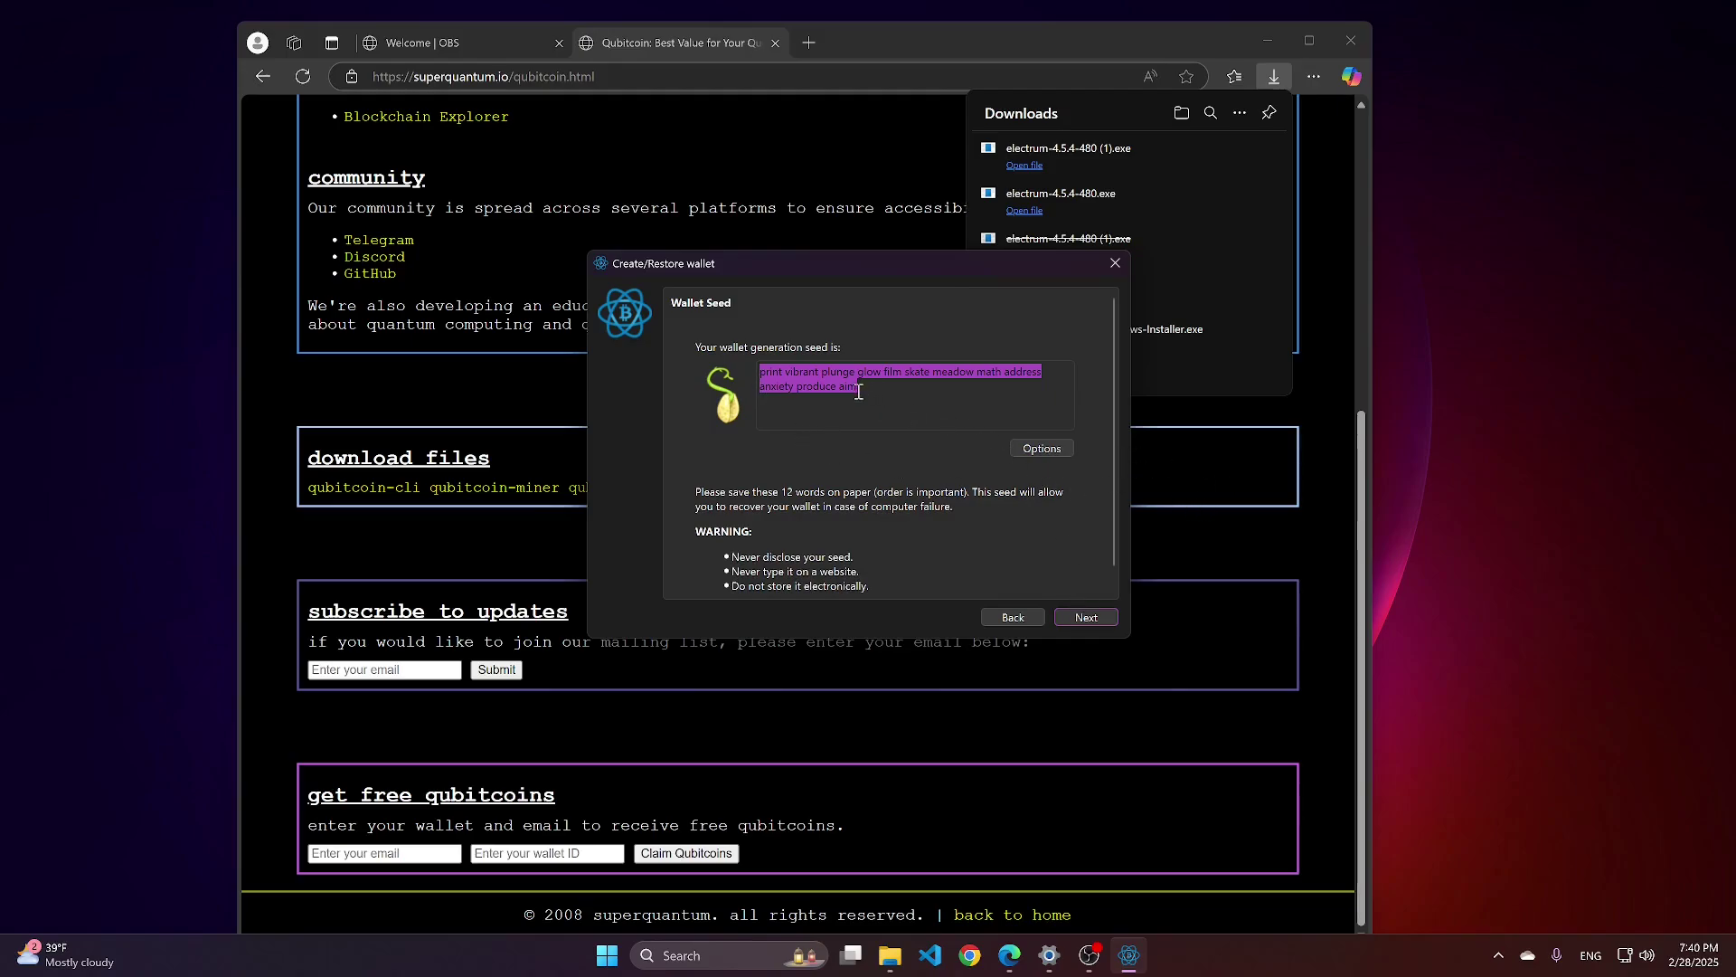
Paste the seed words into a new blank Word document, then minimize Word.
click(1462, 405)
click(696, 961)
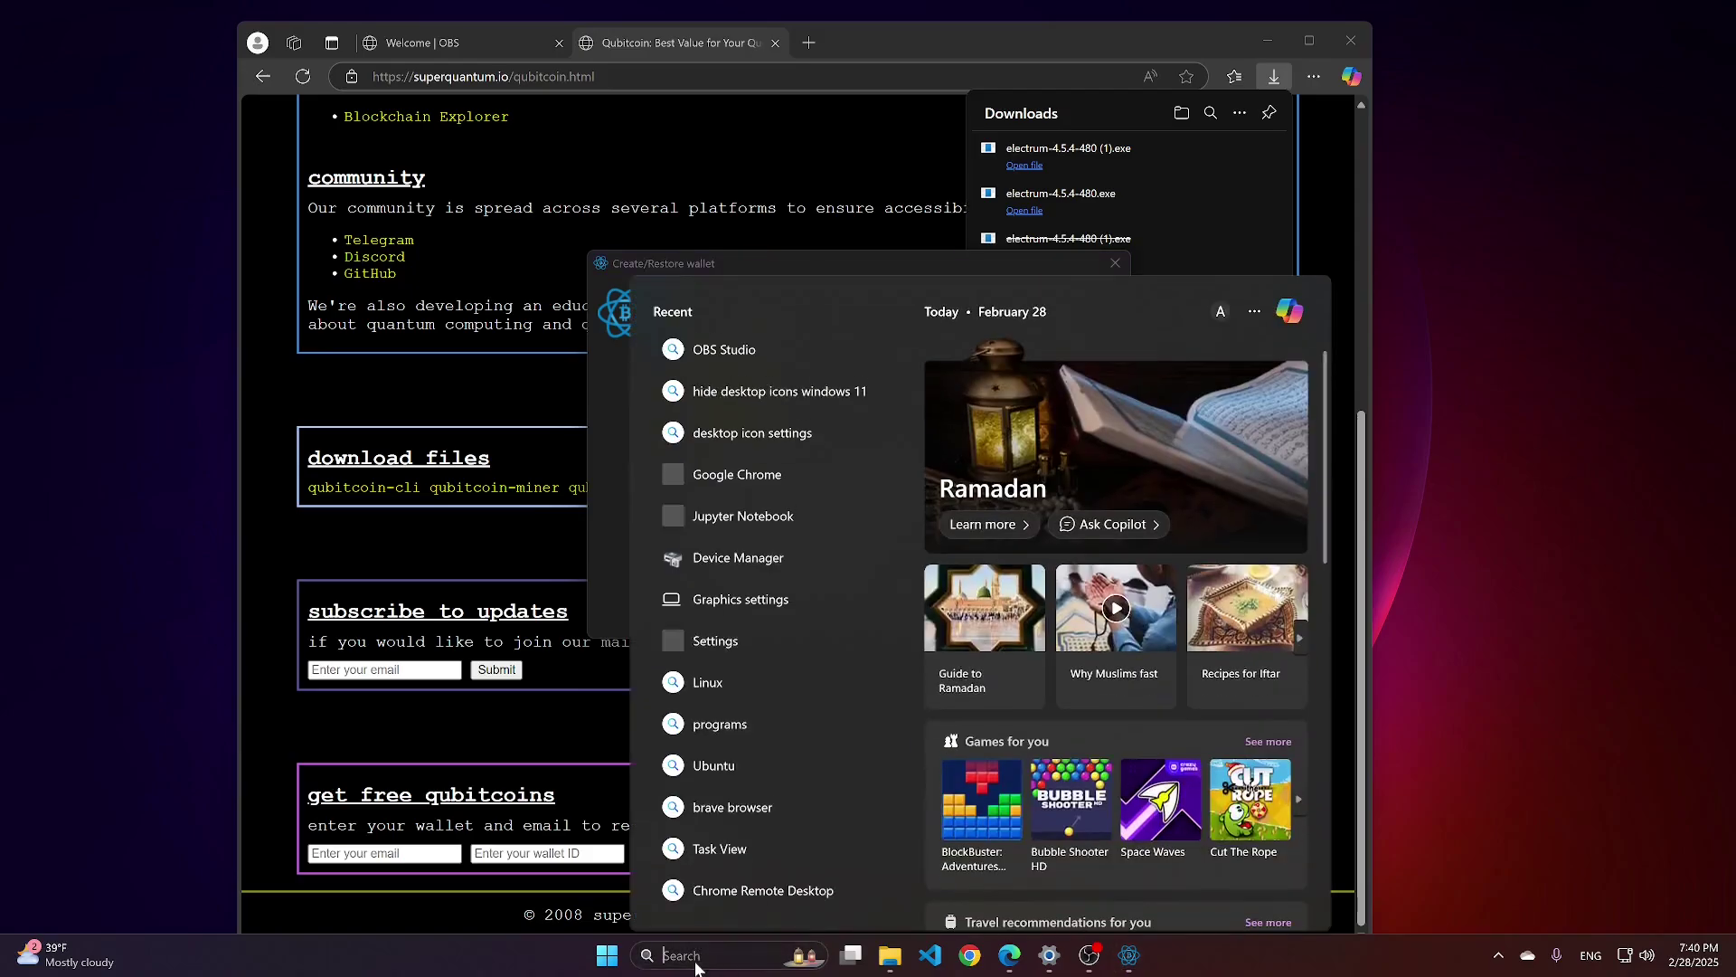
text(wo)
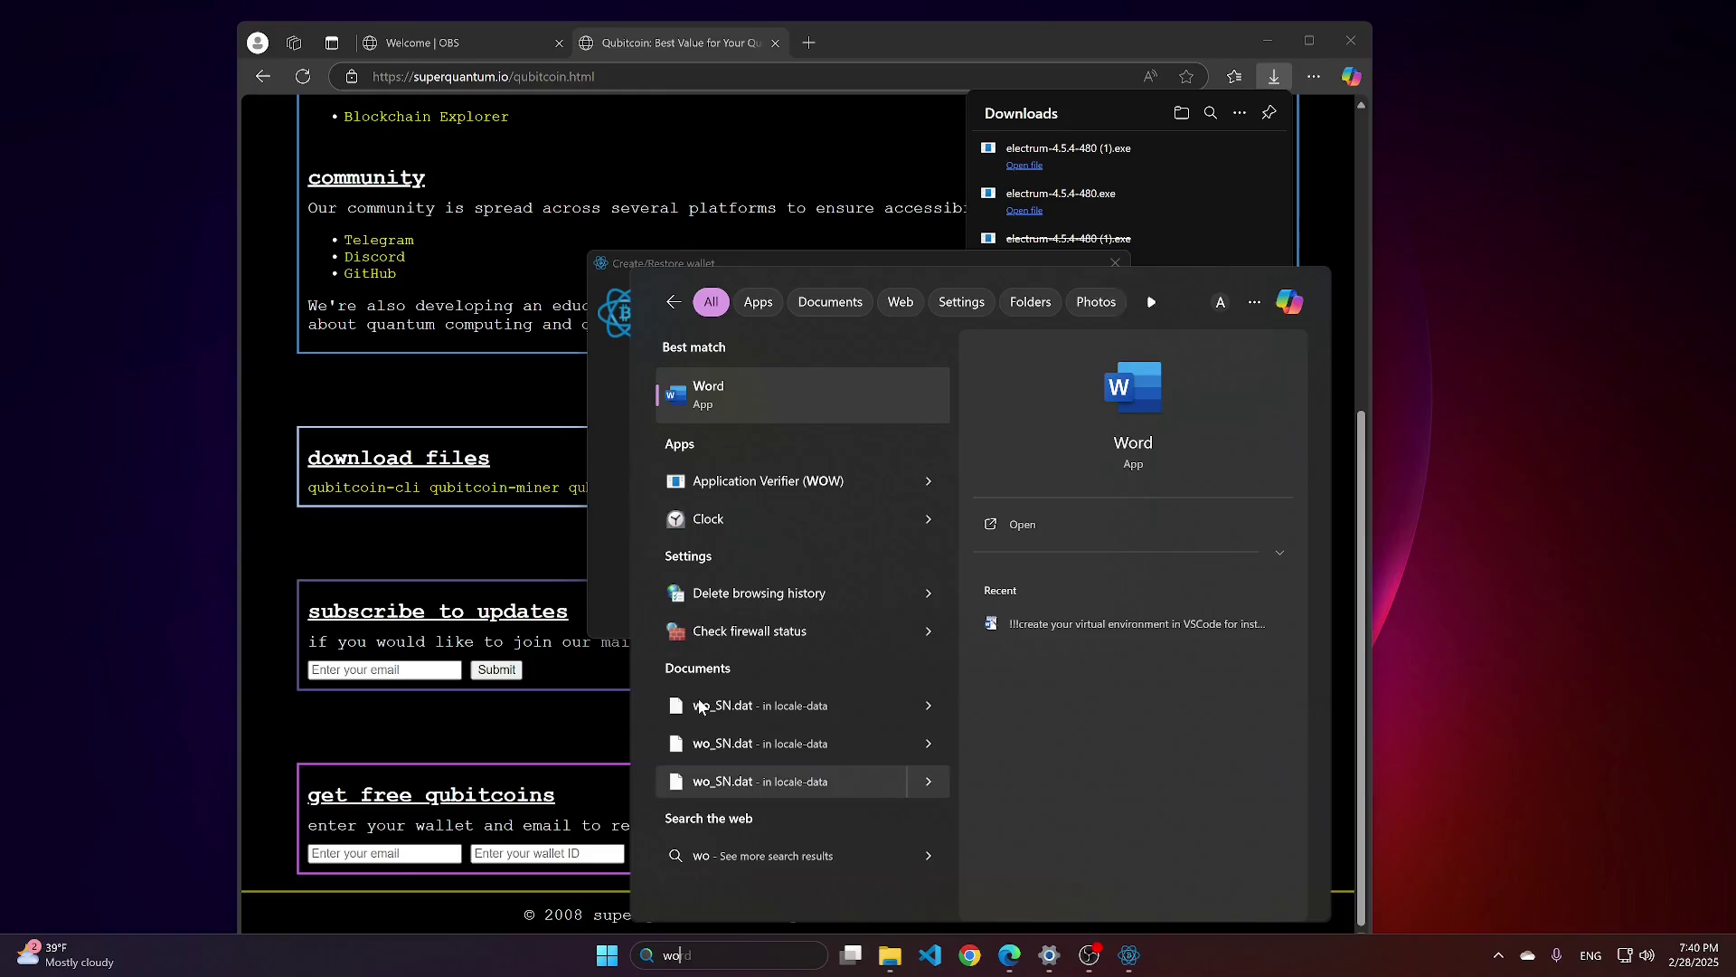
click(728, 395)
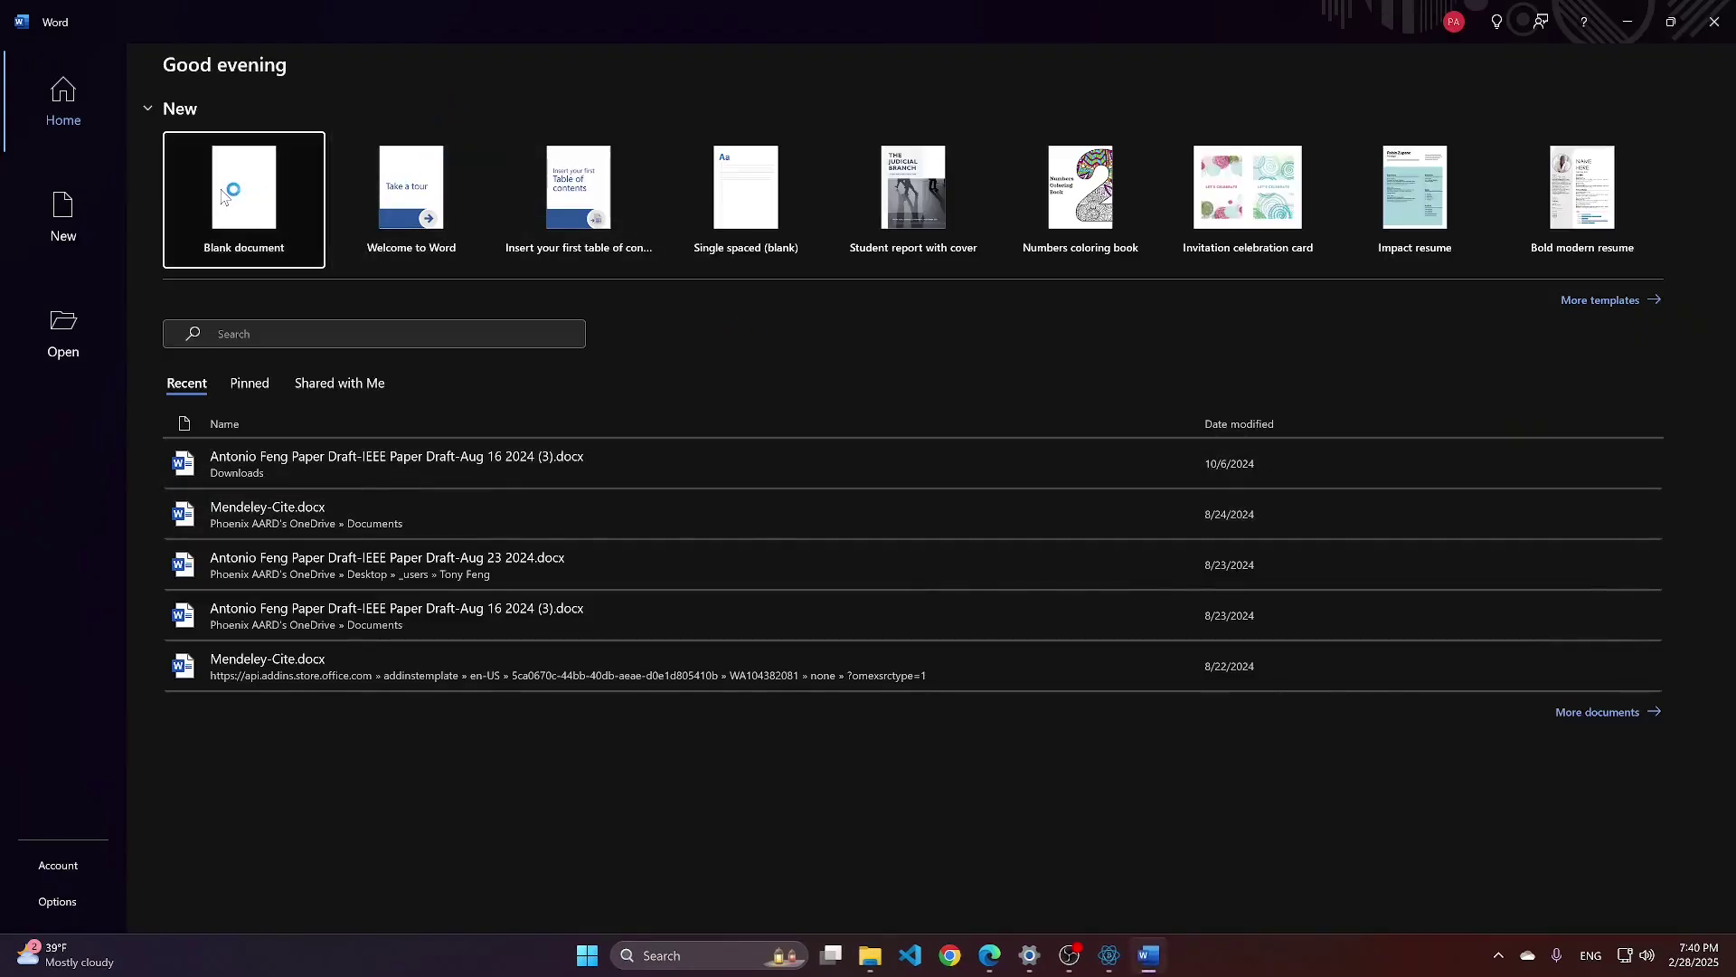
click(241, 180)
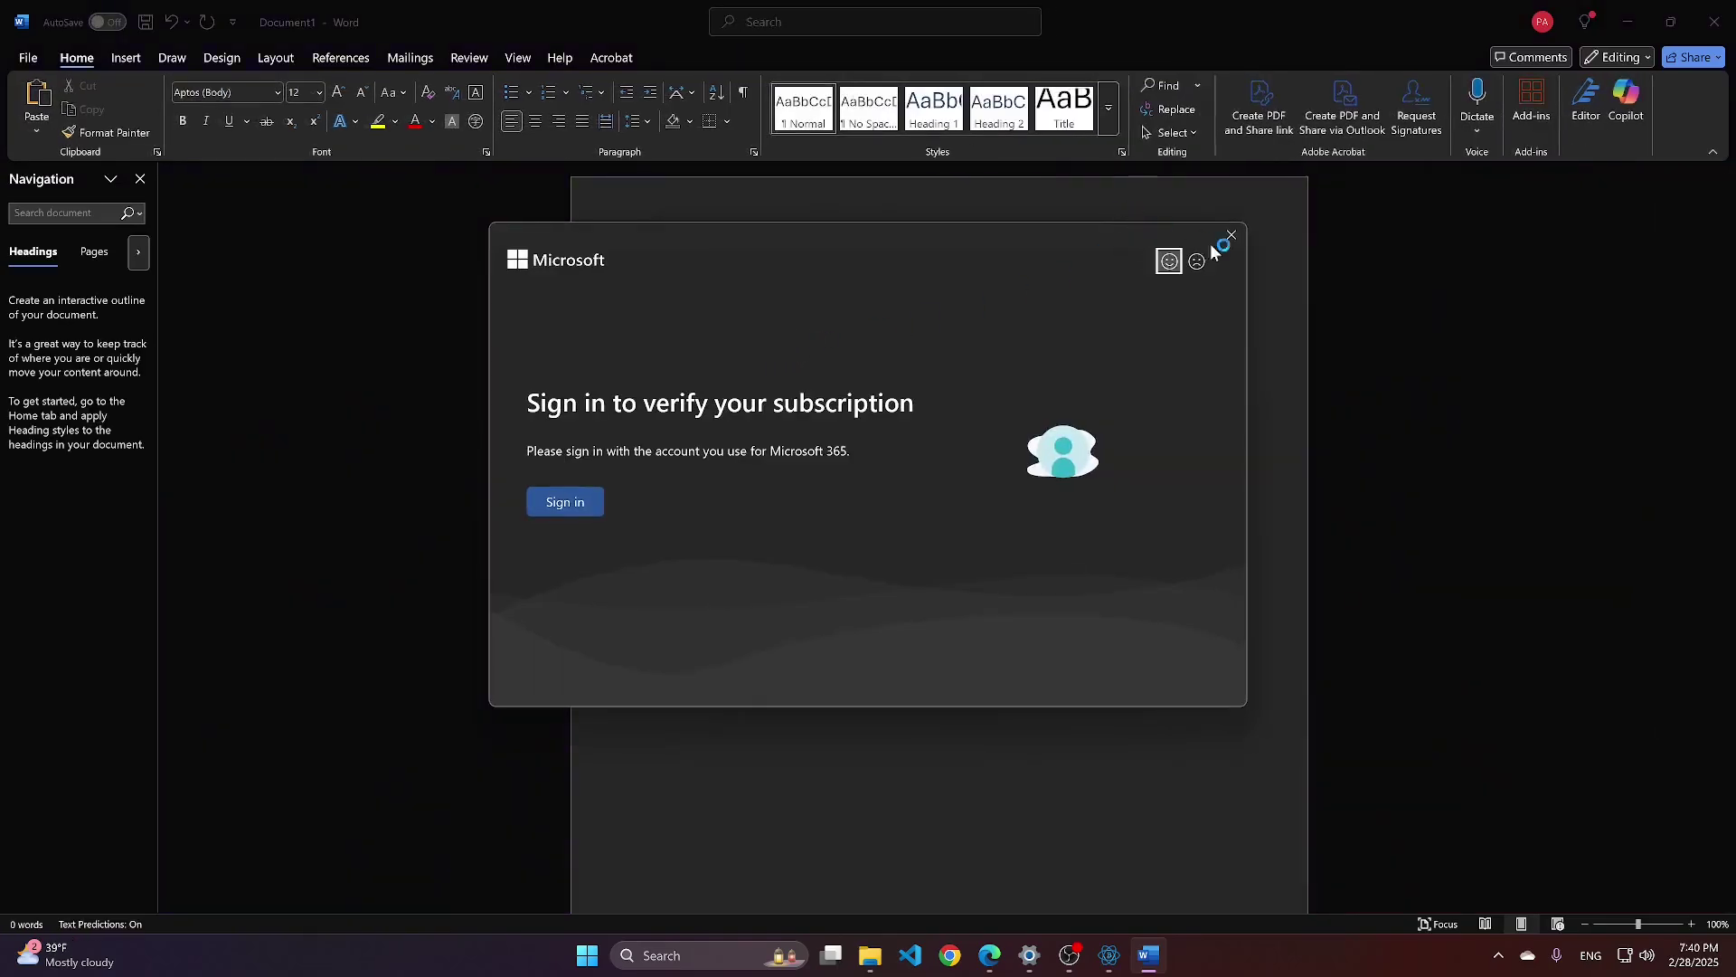
click(1232, 235)
key(ctrl+v)
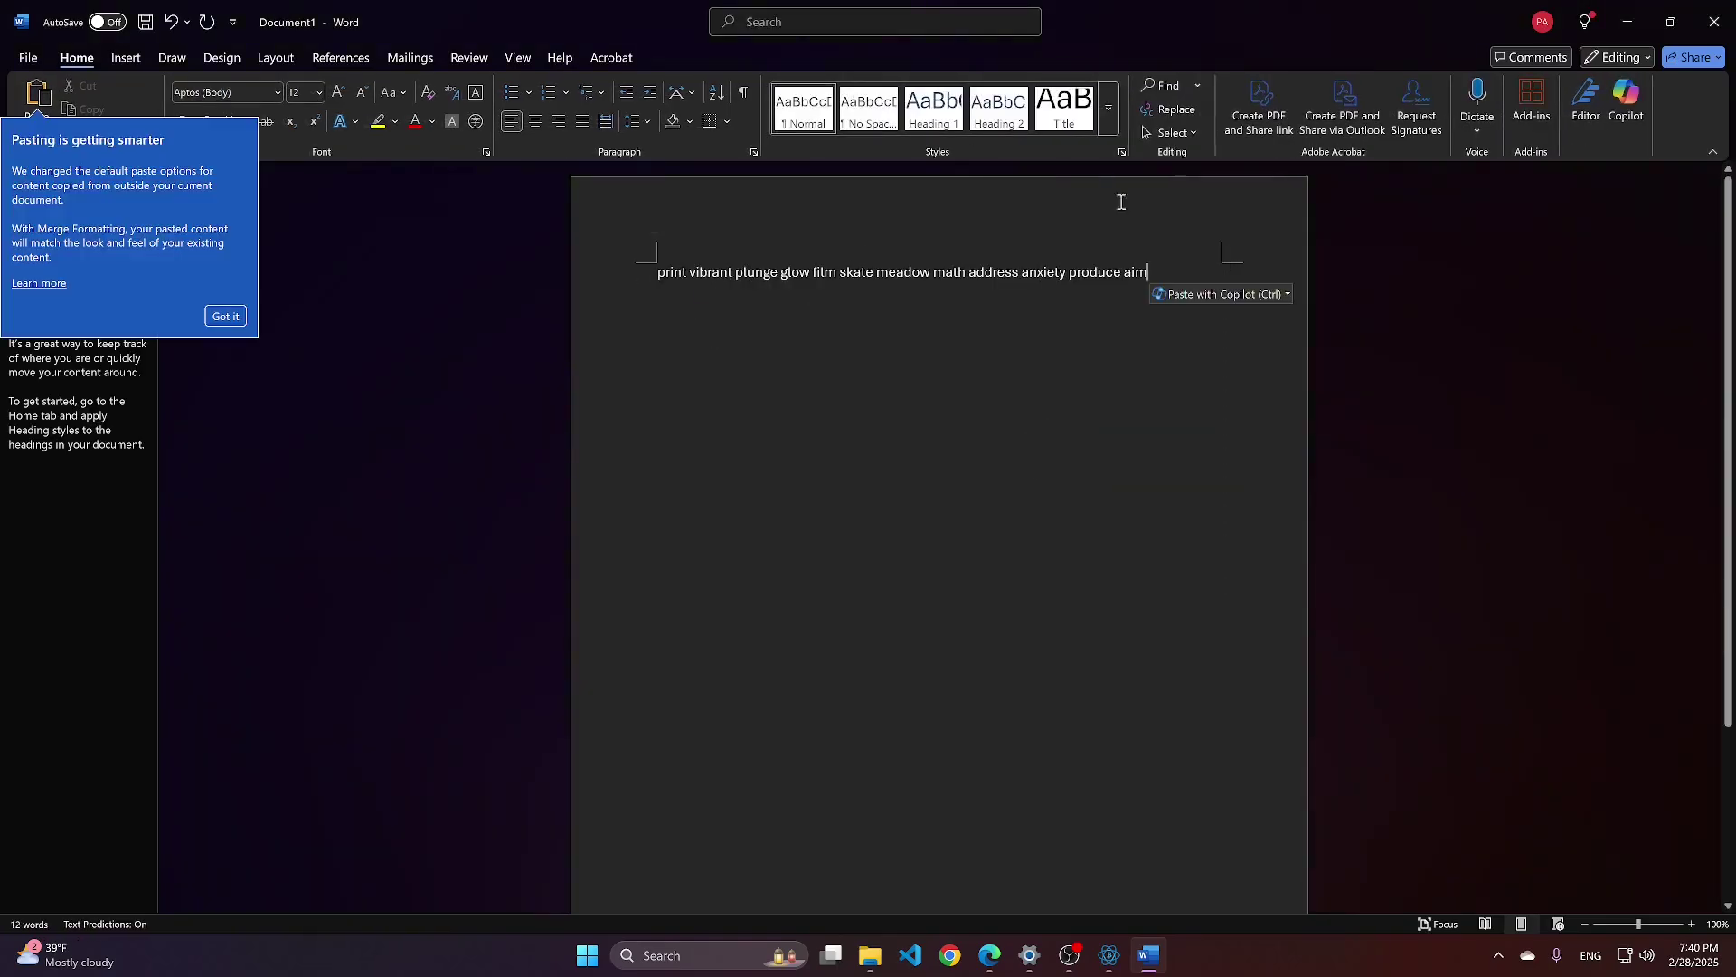
click(1629, 20)
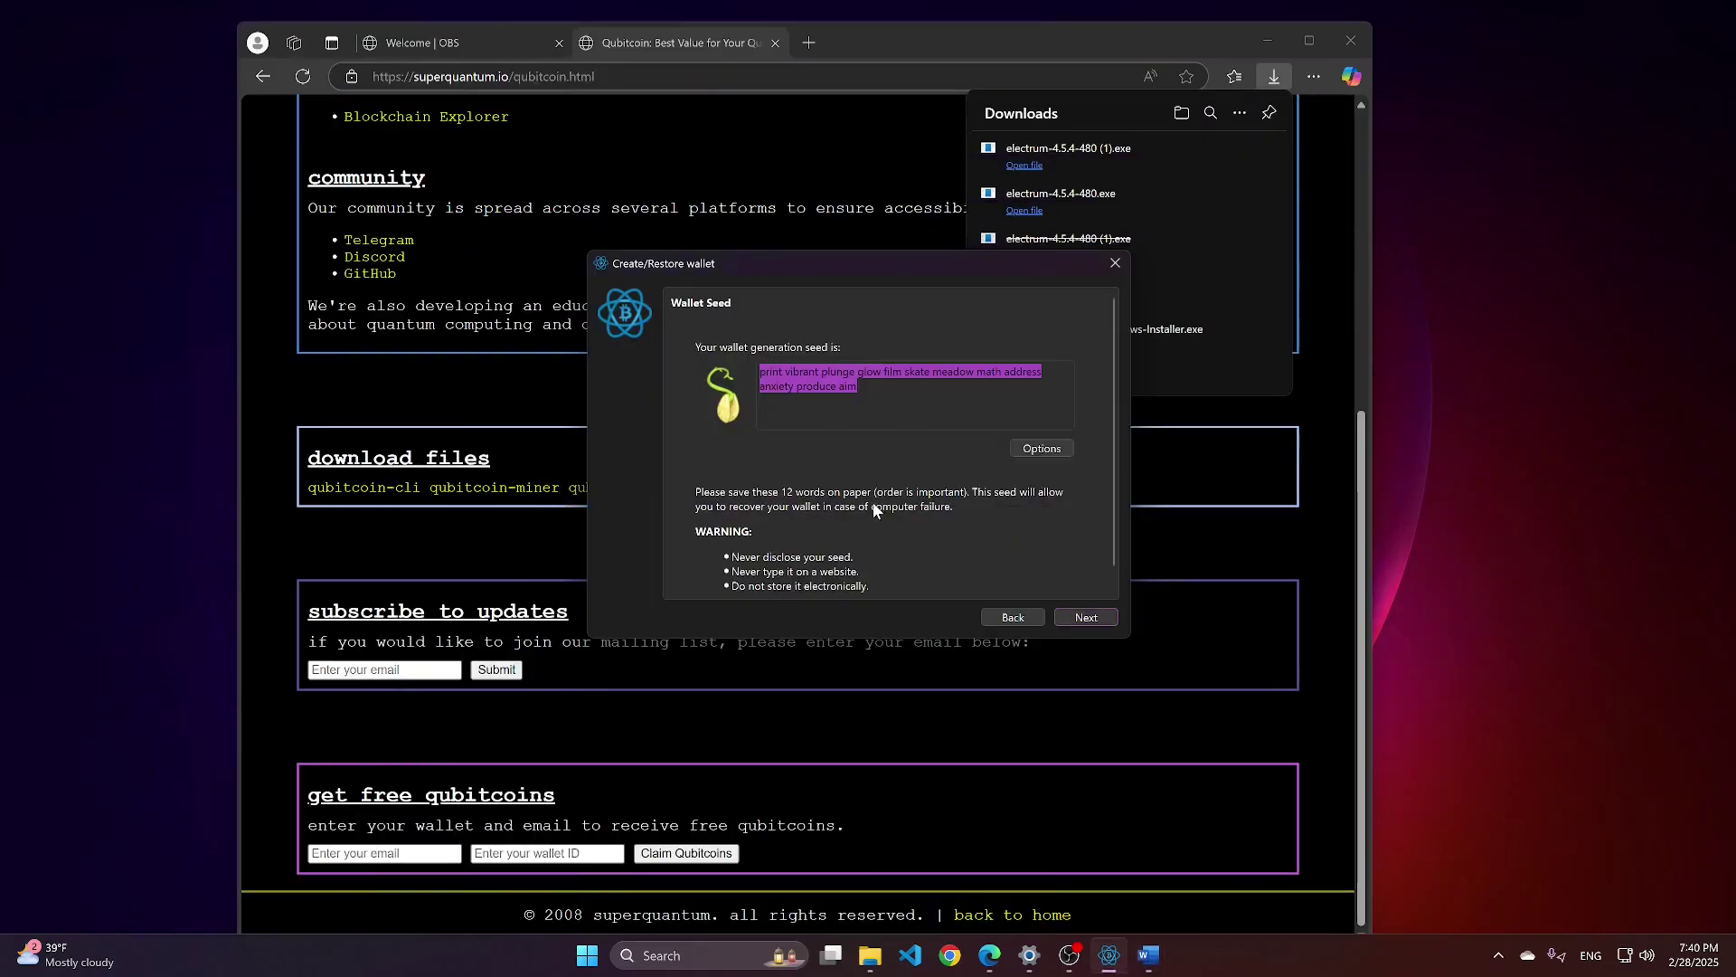
Copy the seed line from Word and paste it into Electrum's Confirm Seed box.
click(1089, 617)
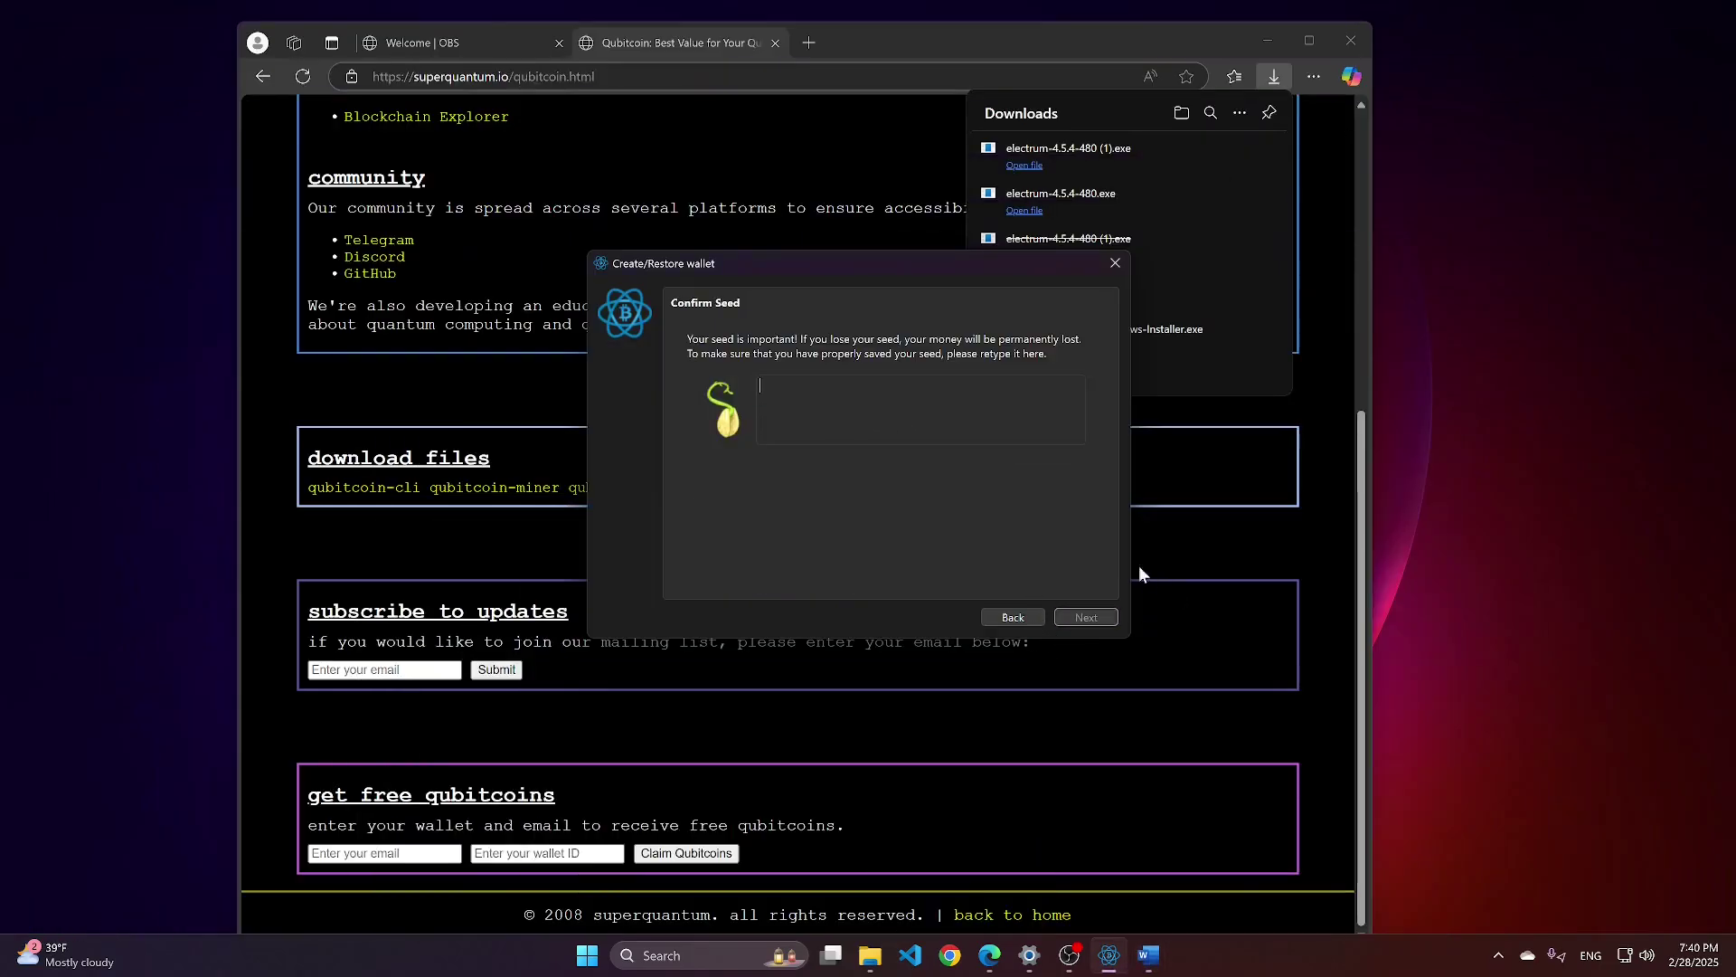
click(777, 394)
click(1148, 955)
triple_click(802, 276)
key(ctrl+c)
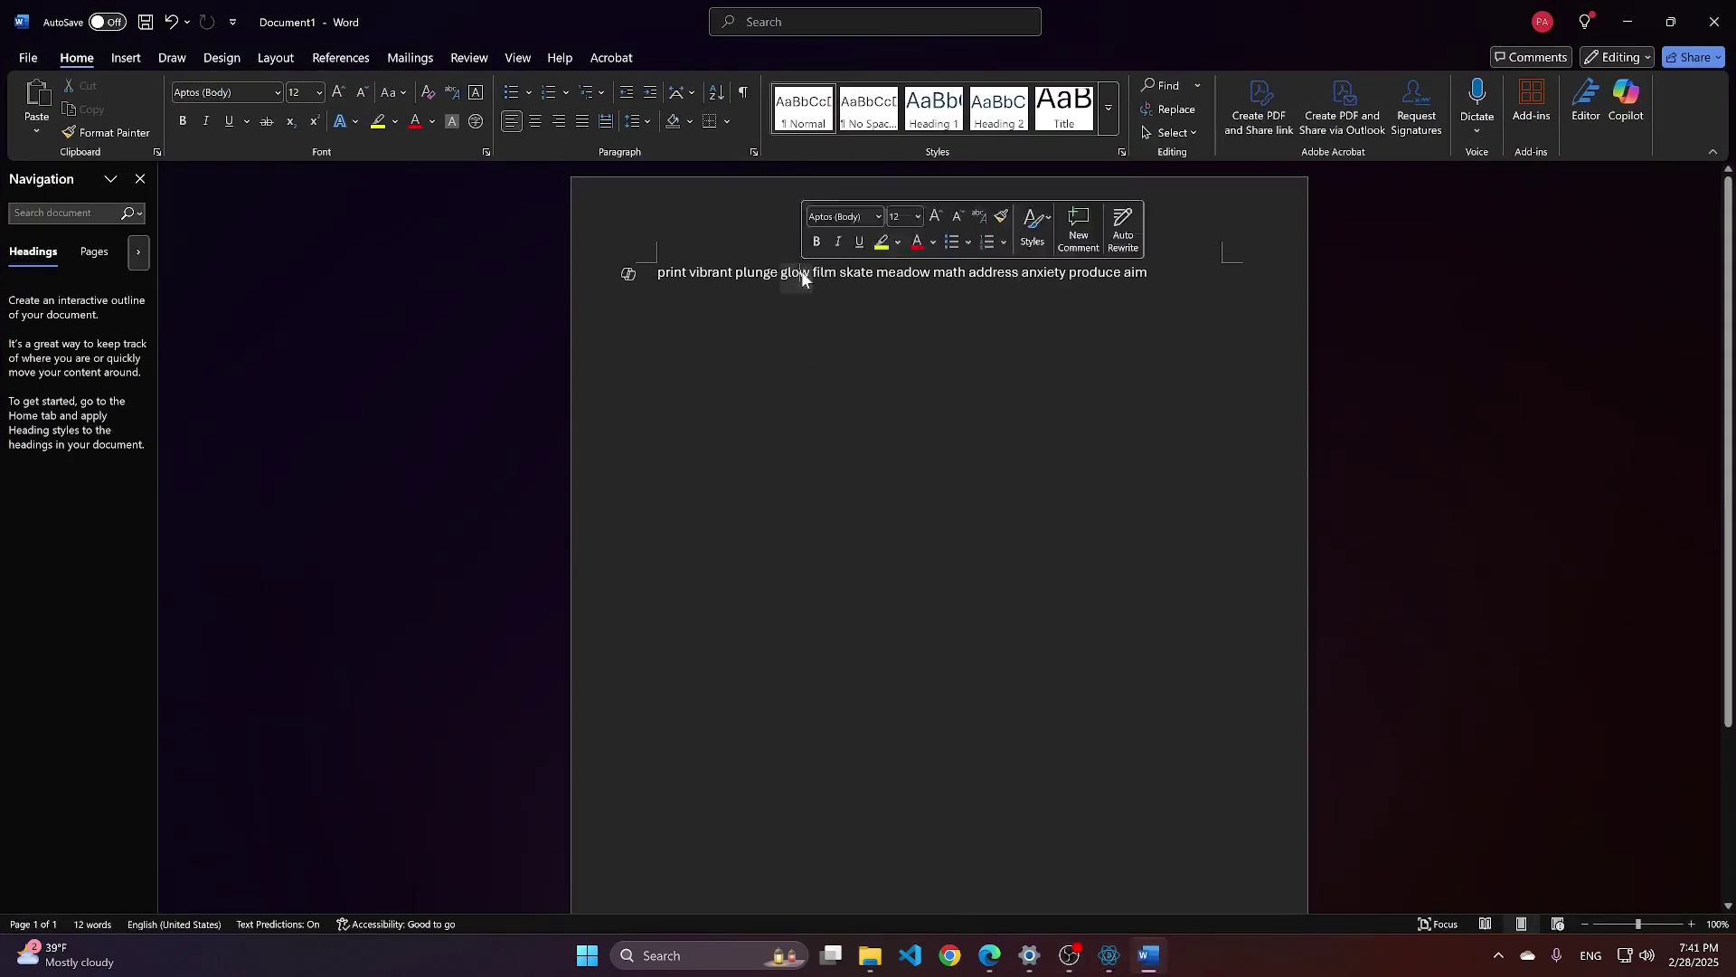
click(1627, 22)
click(832, 398)
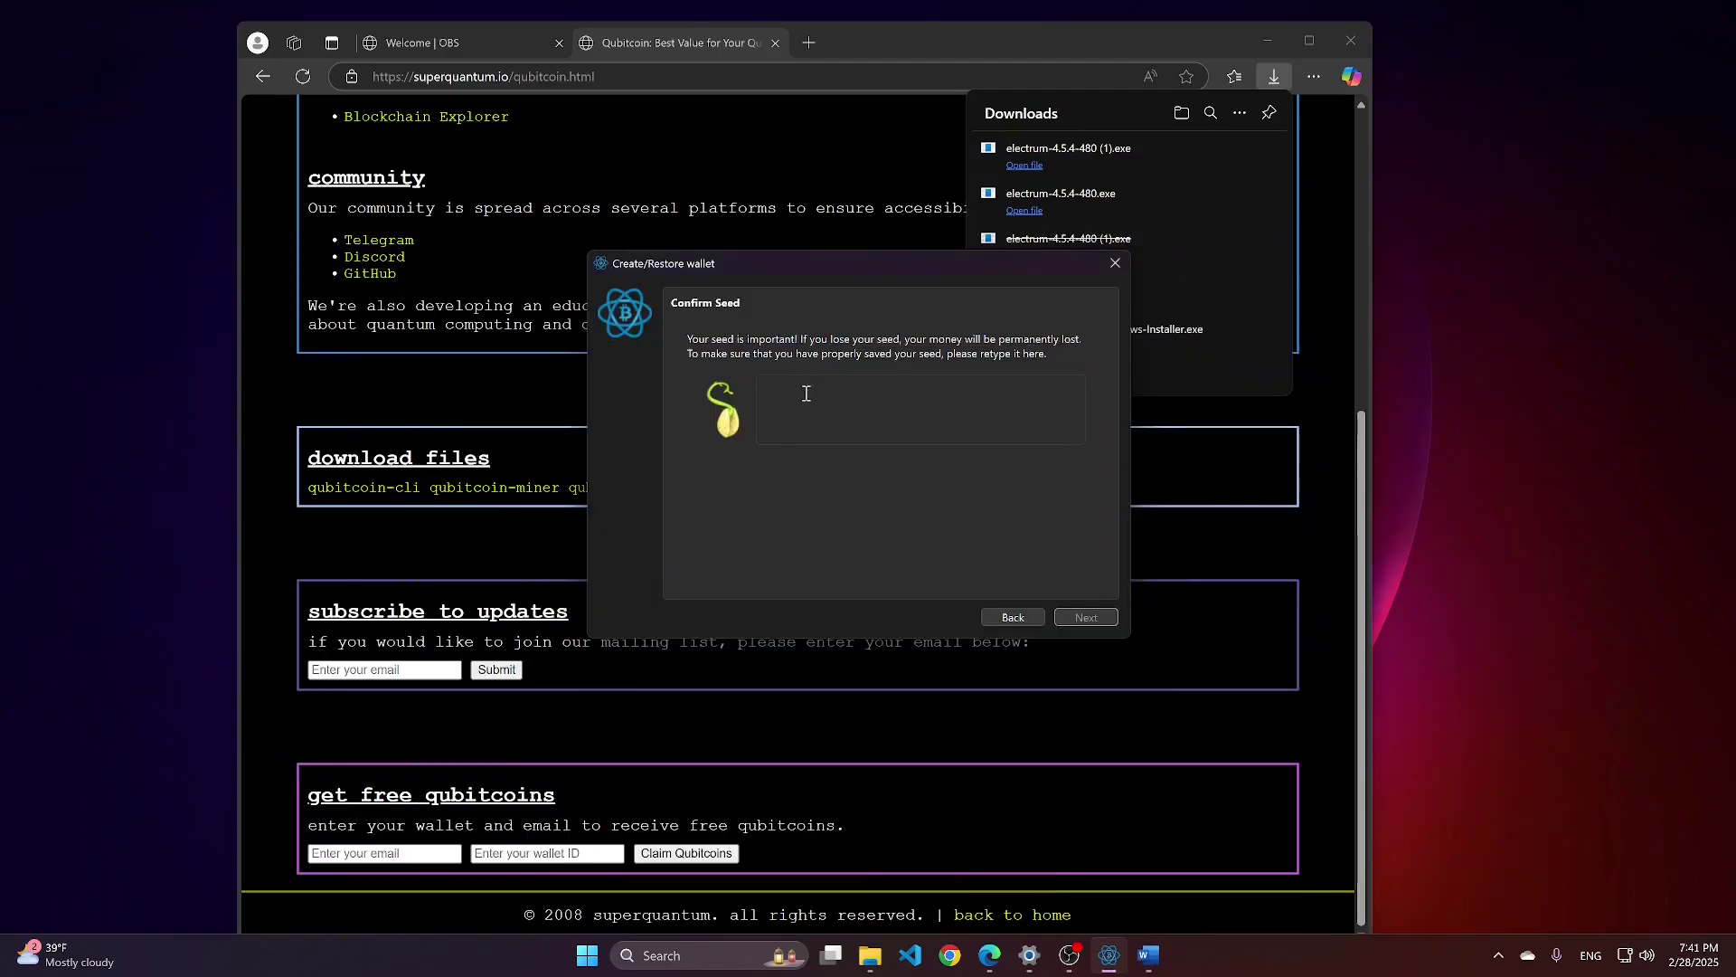
key(ctrl+v)
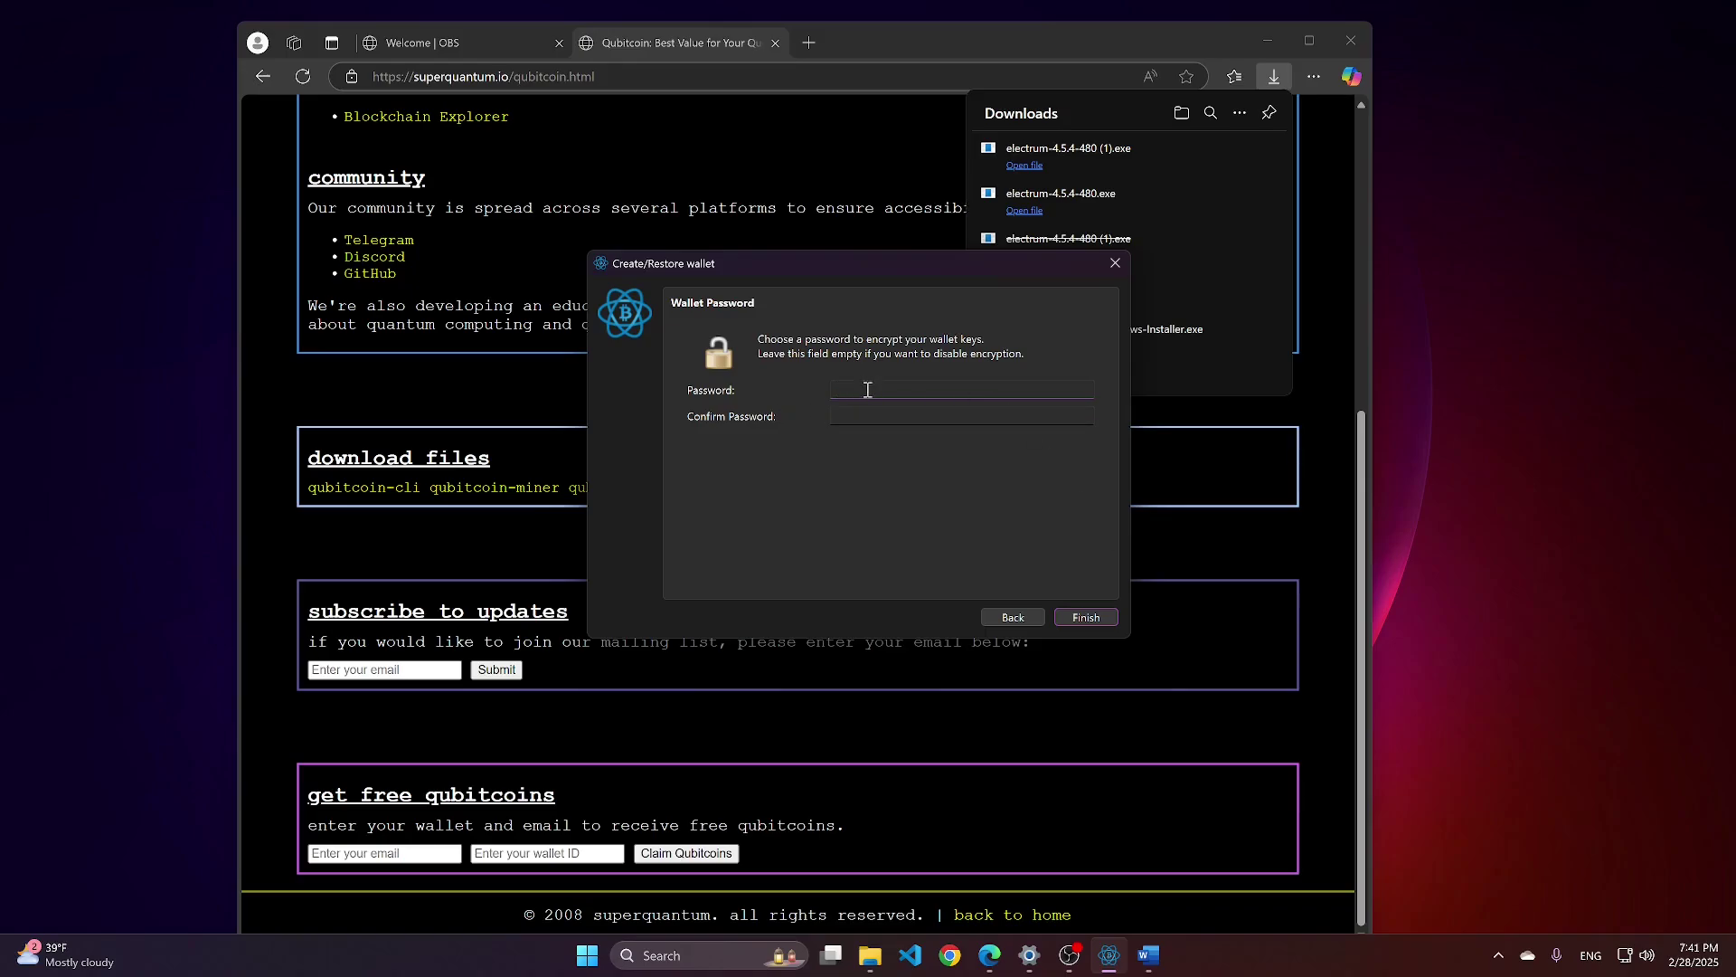
Enter and confirm a strong wallet password, then finish creating the wallet.
text(12345678abcd)
click(882, 420)
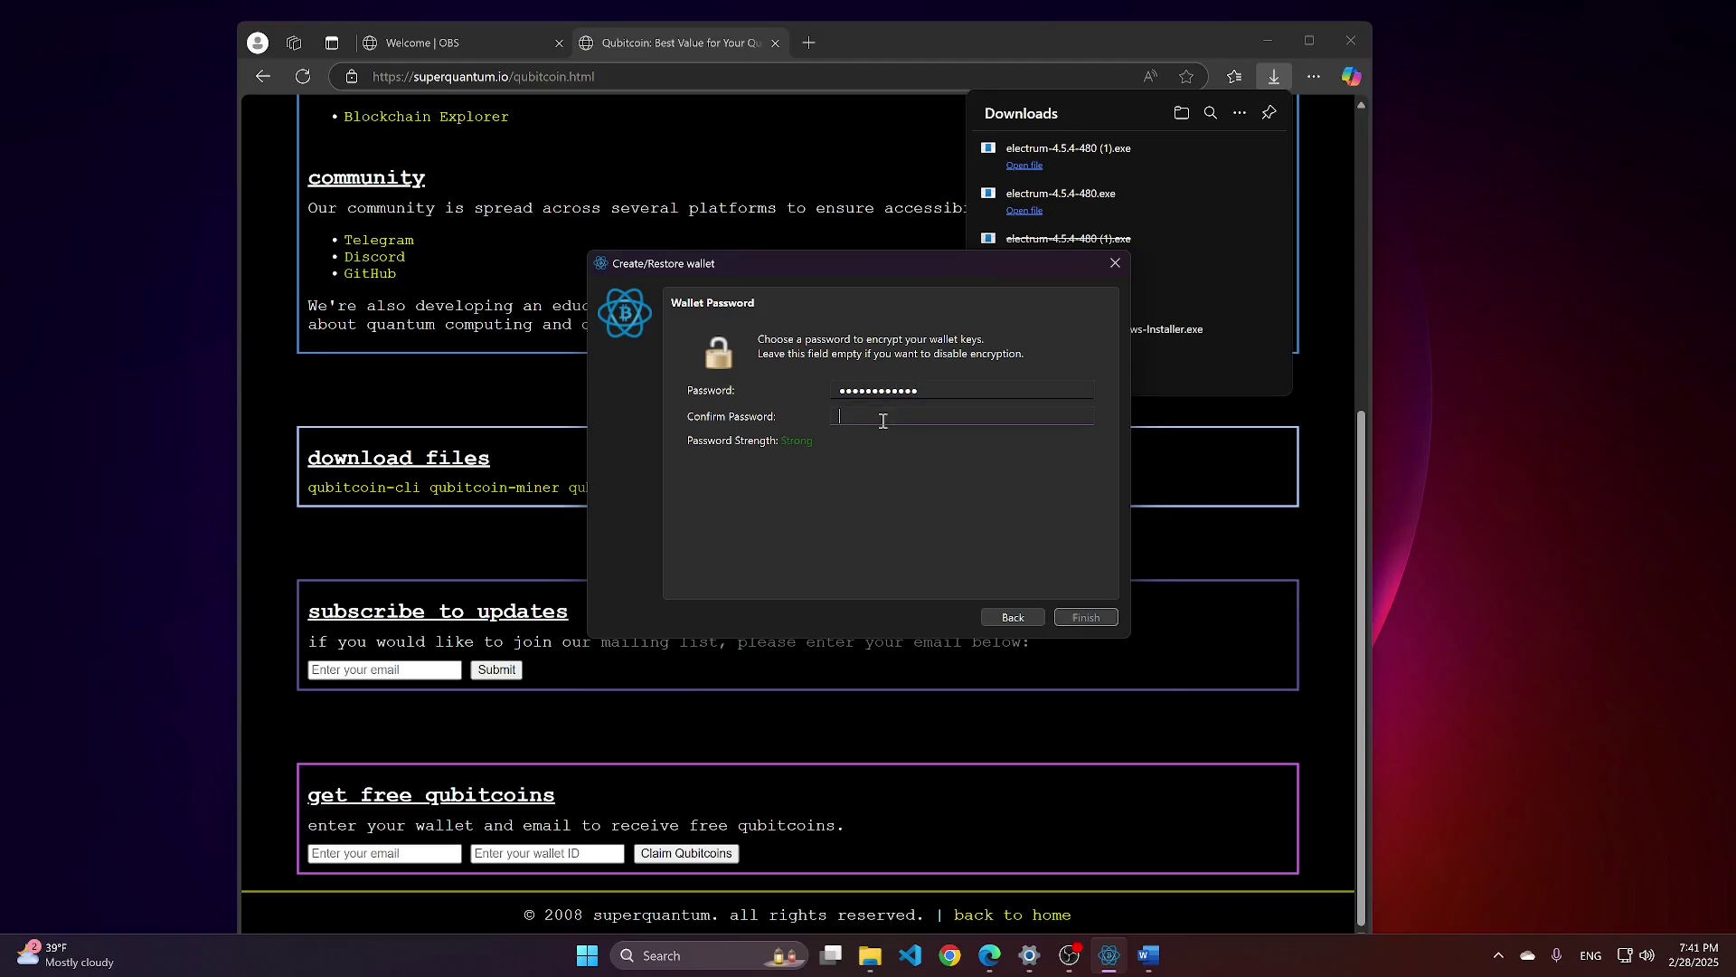
text(************)
click(1087, 617)
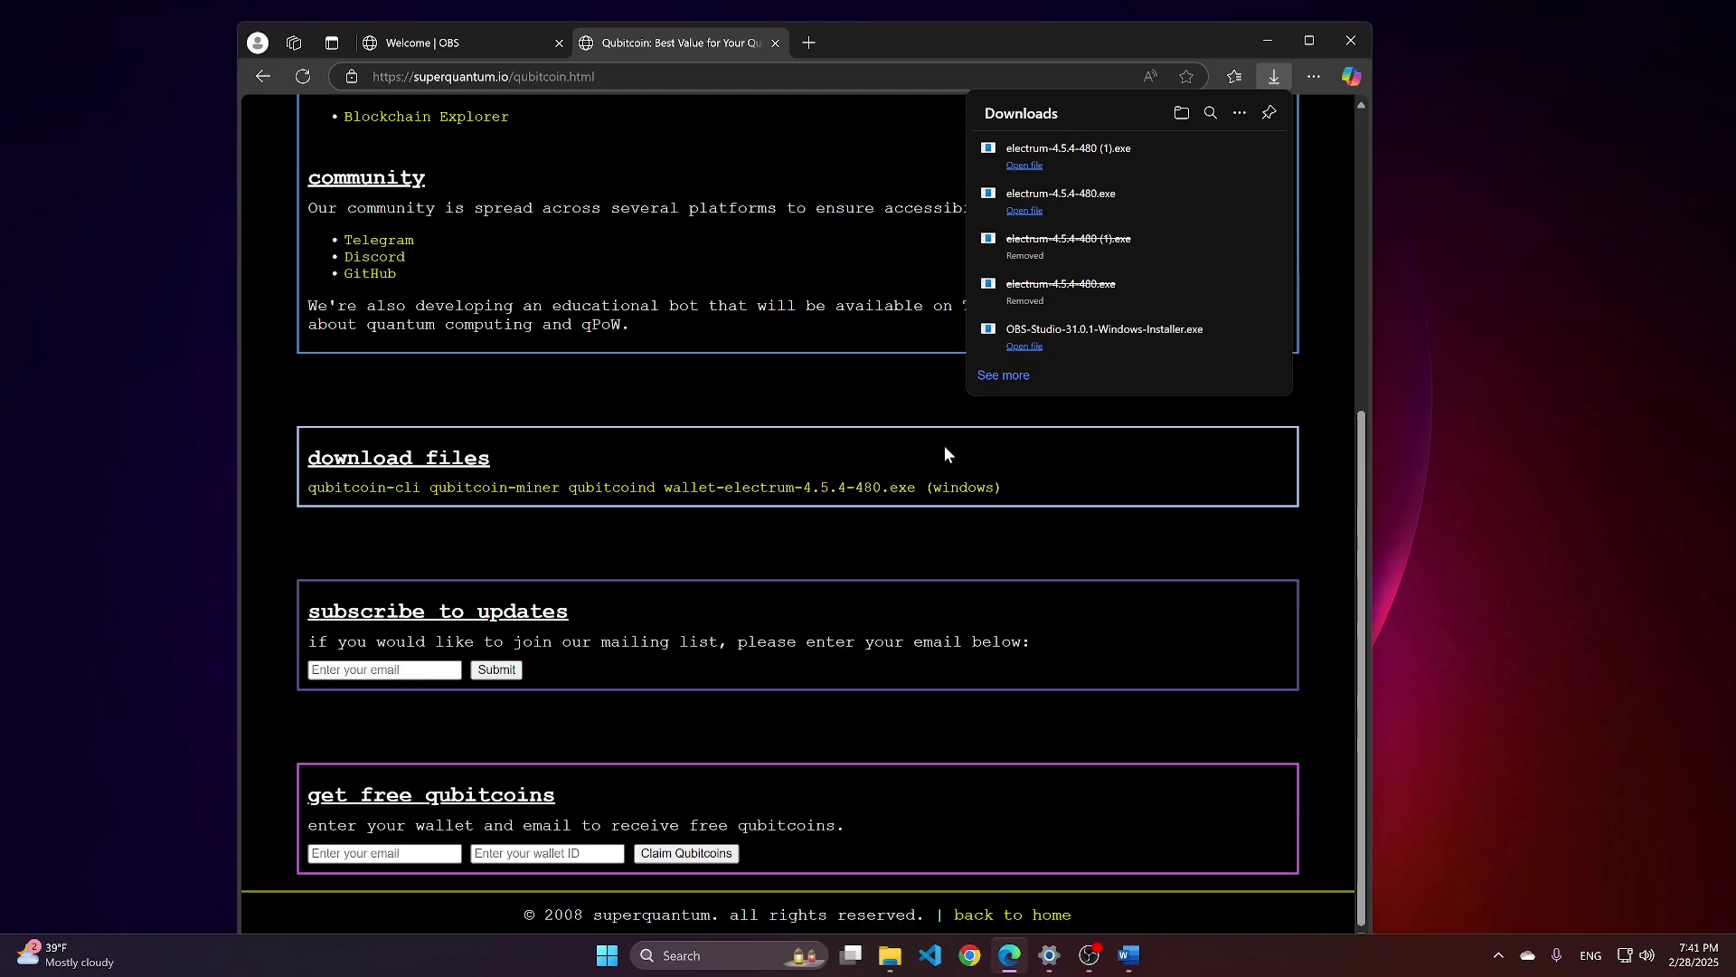
Dismiss Edge's Downloads list and answer No to Electrum's update check prompt.
click(1316, 419)
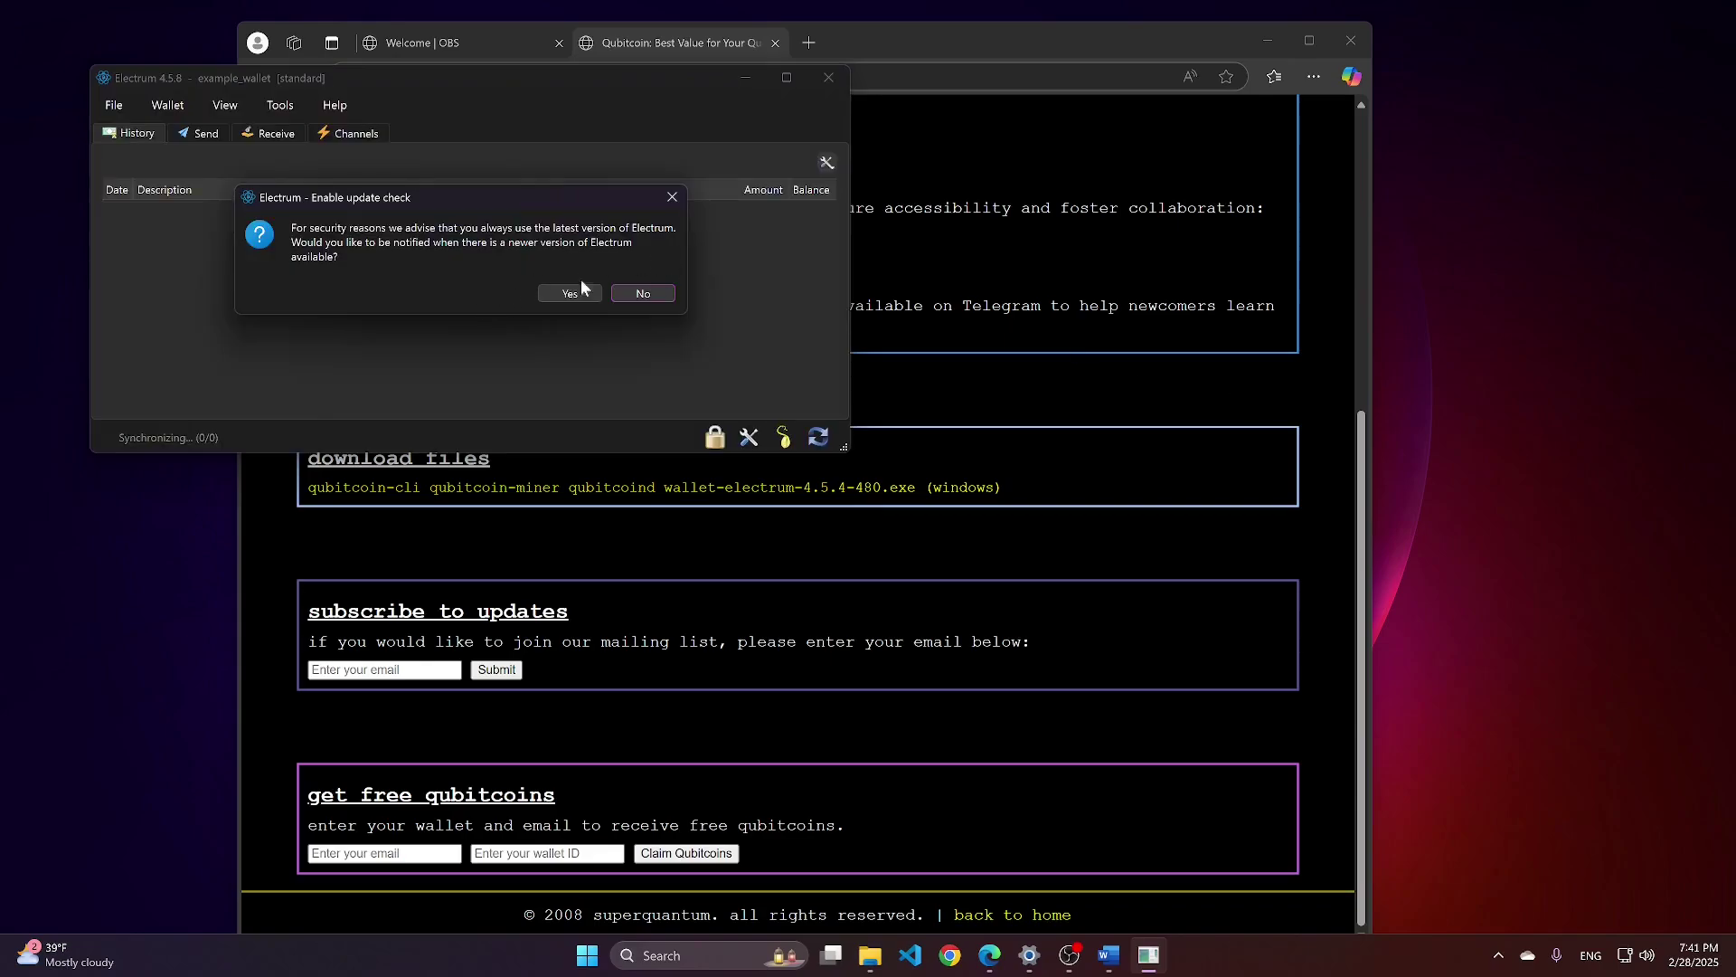
click(644, 294)
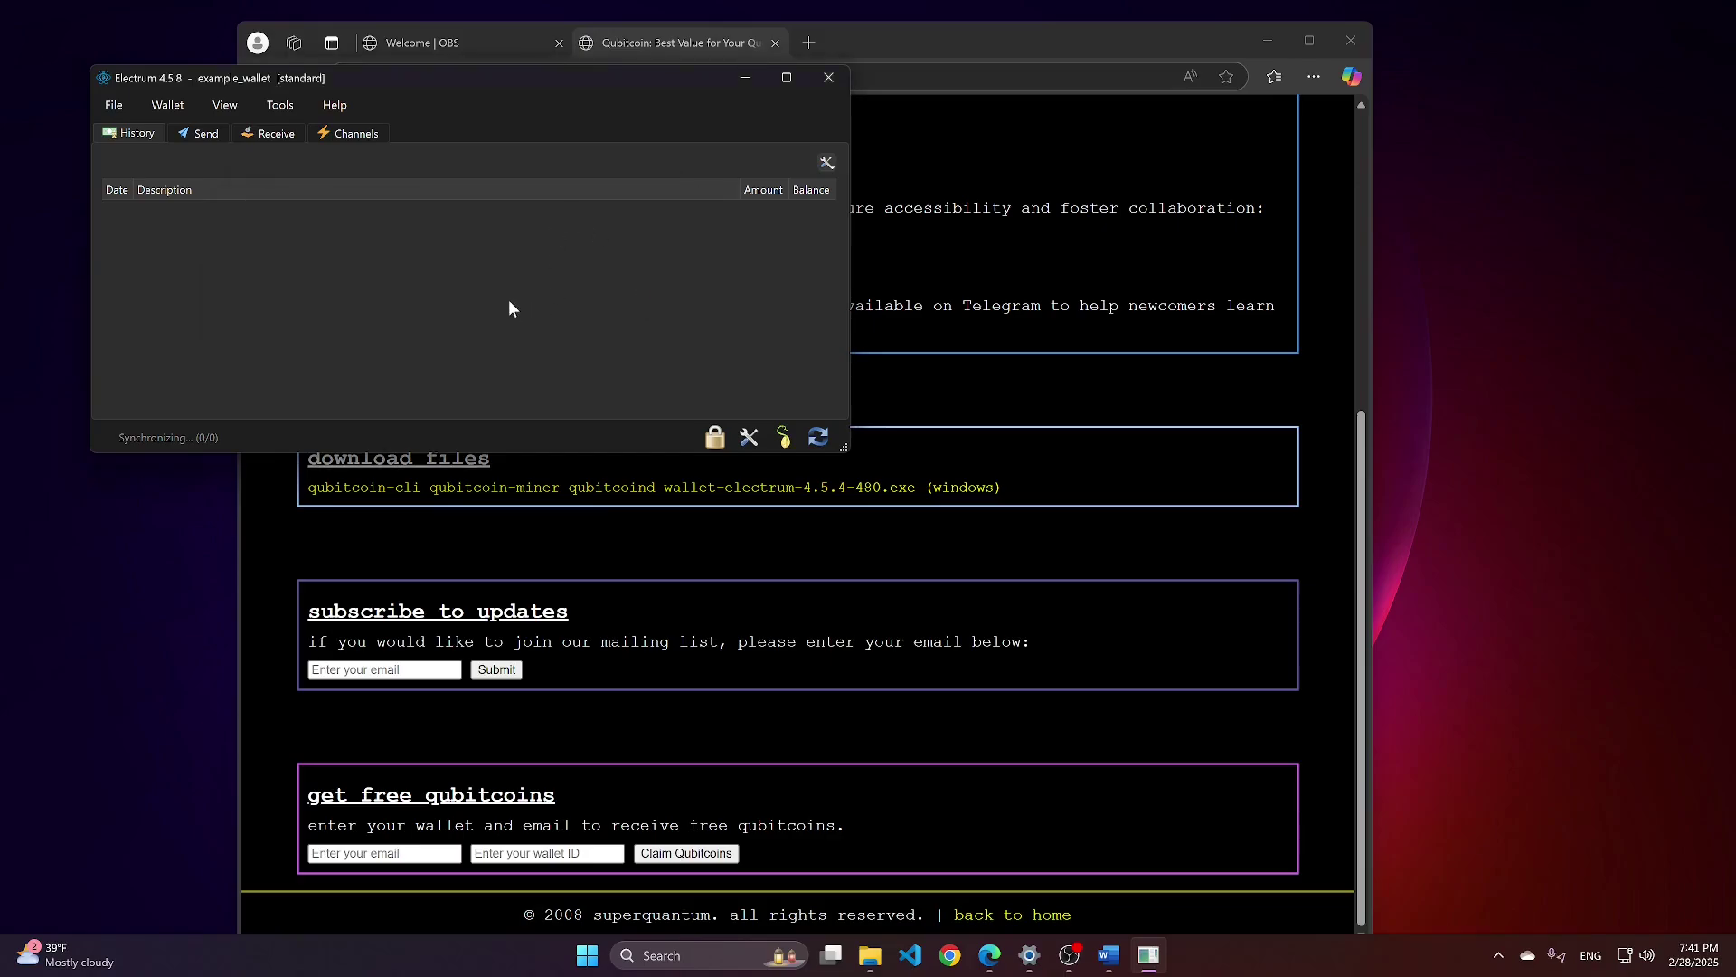
Confirm the wallet is connected to node electrum.superquantum.io:50002 at 2015 blocks, then enlarge the window.
click(281, 107)
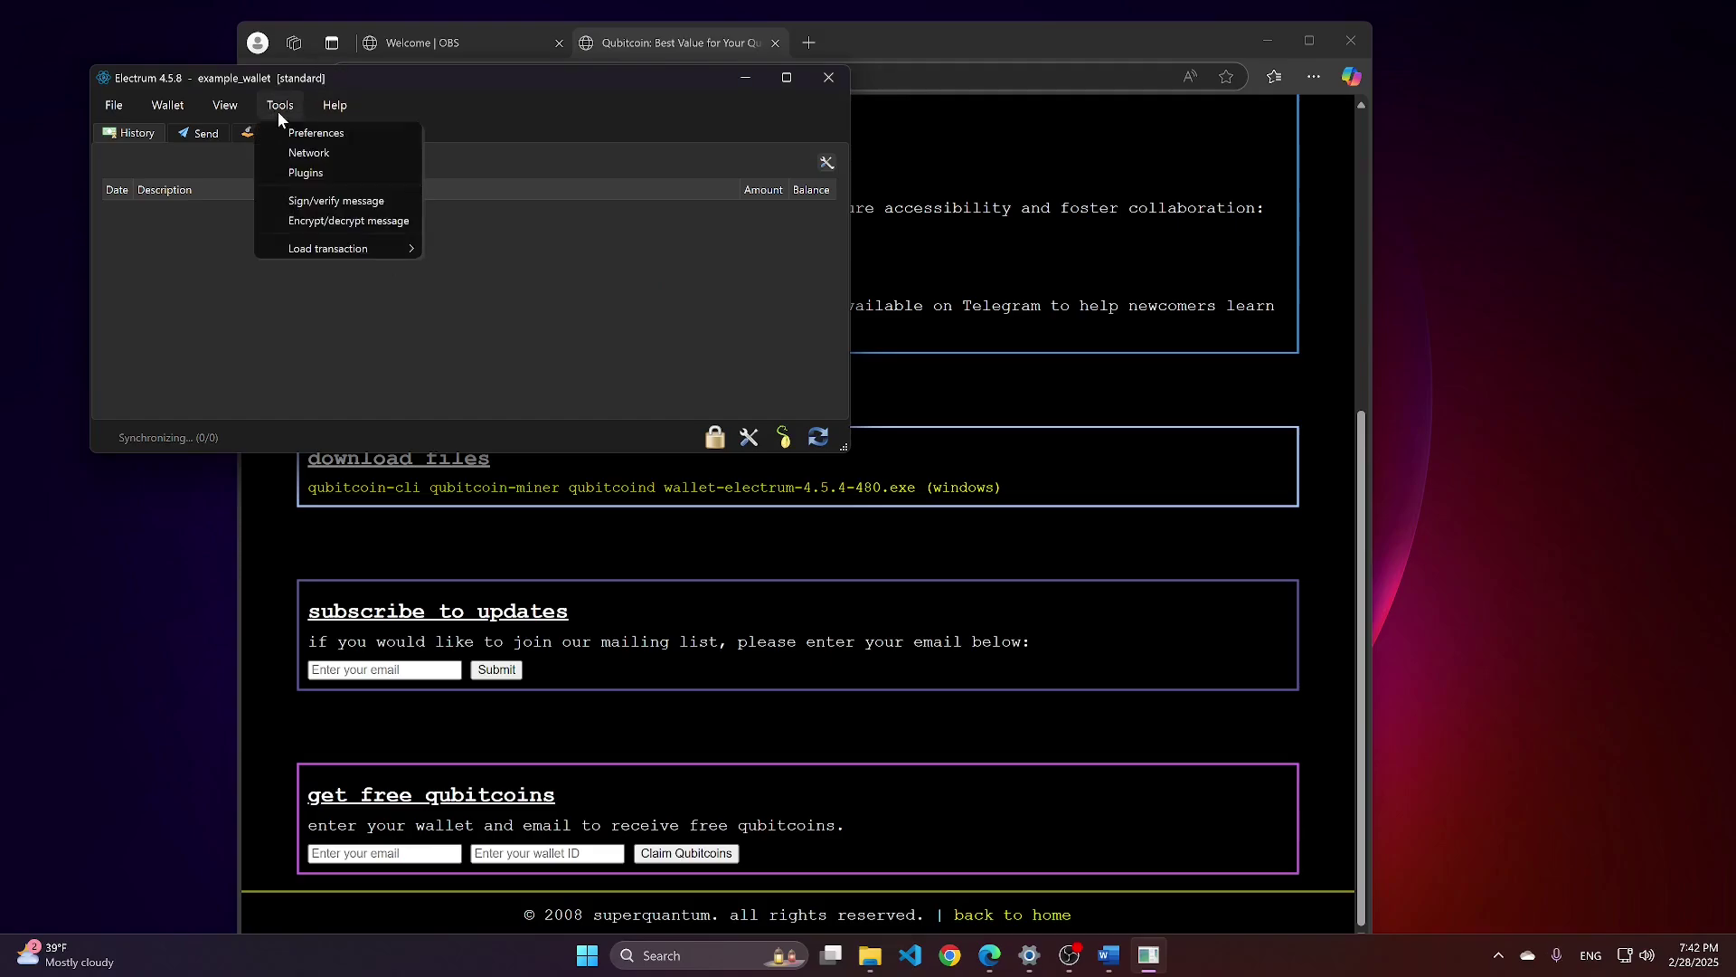
click(328, 151)
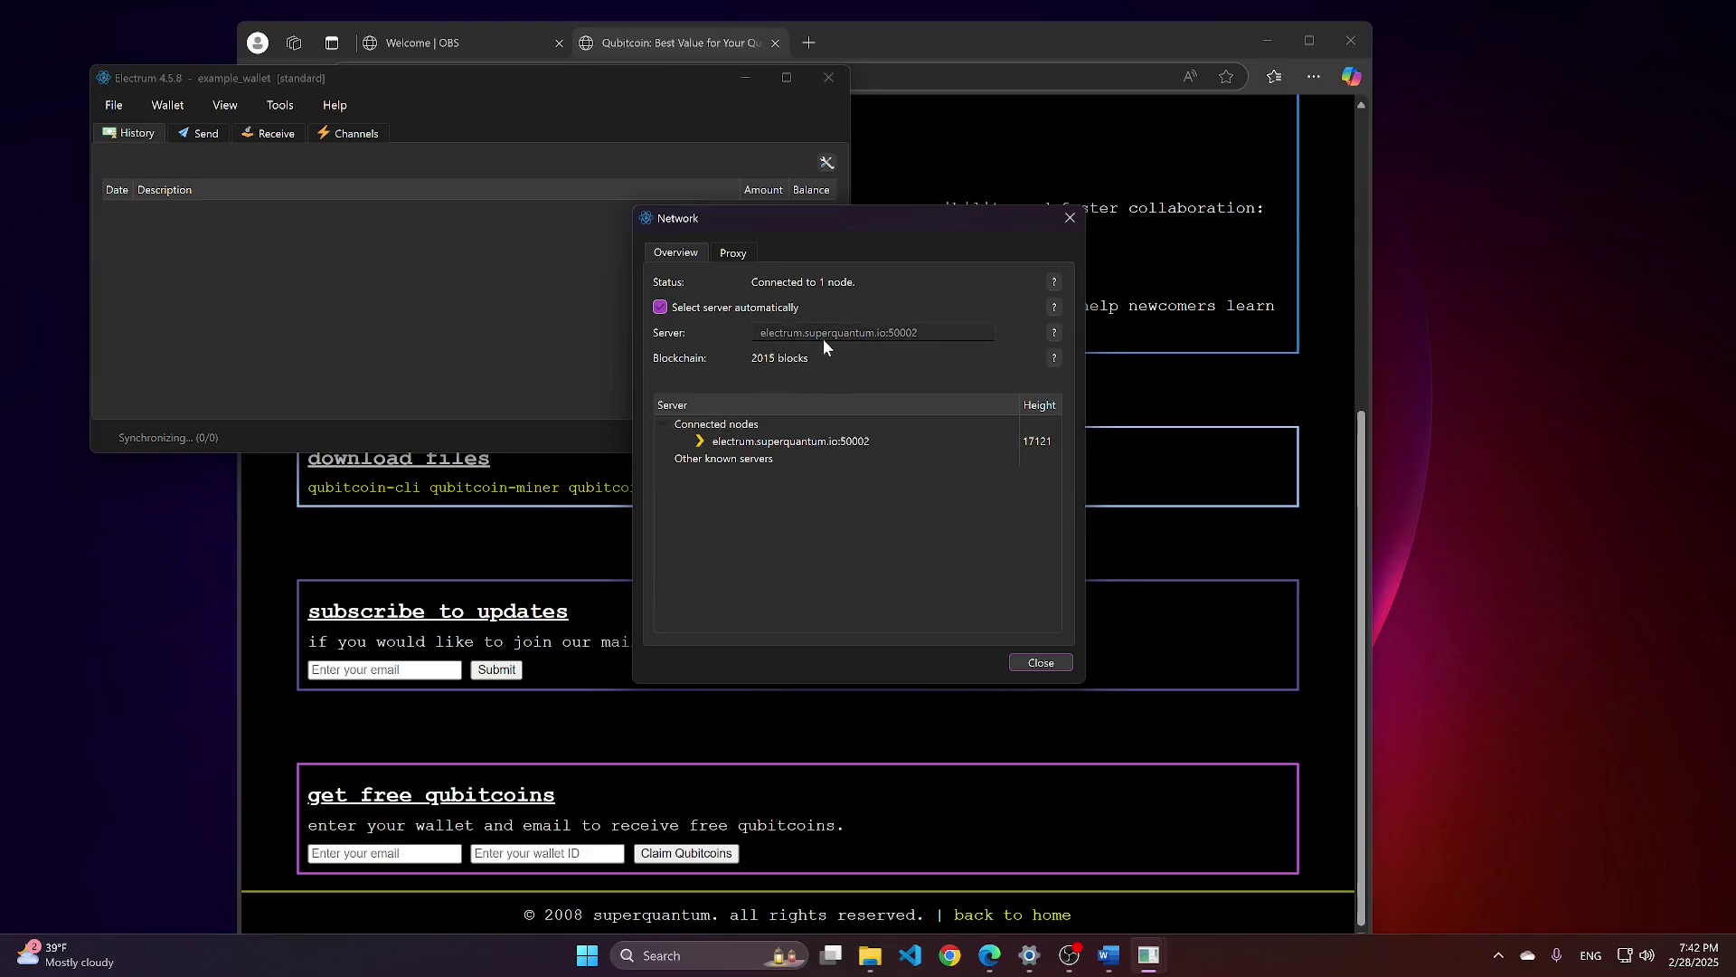
key(Escape)
drag(565, 585, 565, 587)
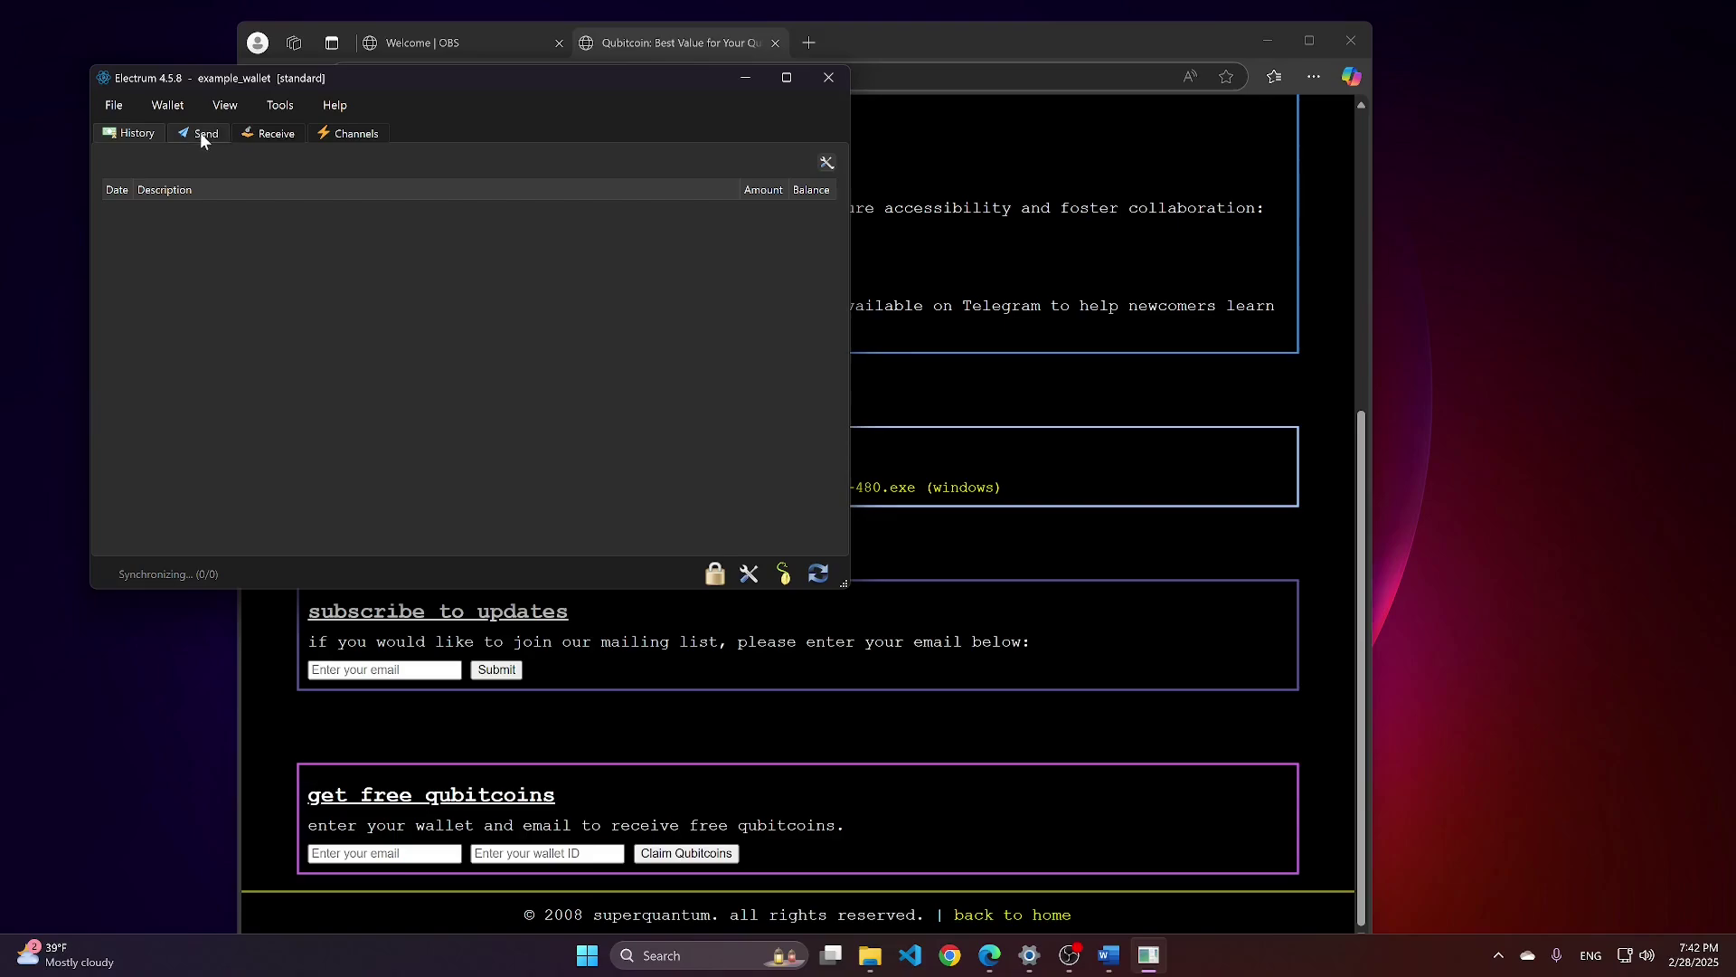
Create a receive request with description 'gift' for 1 mQTC.
click(264, 133)
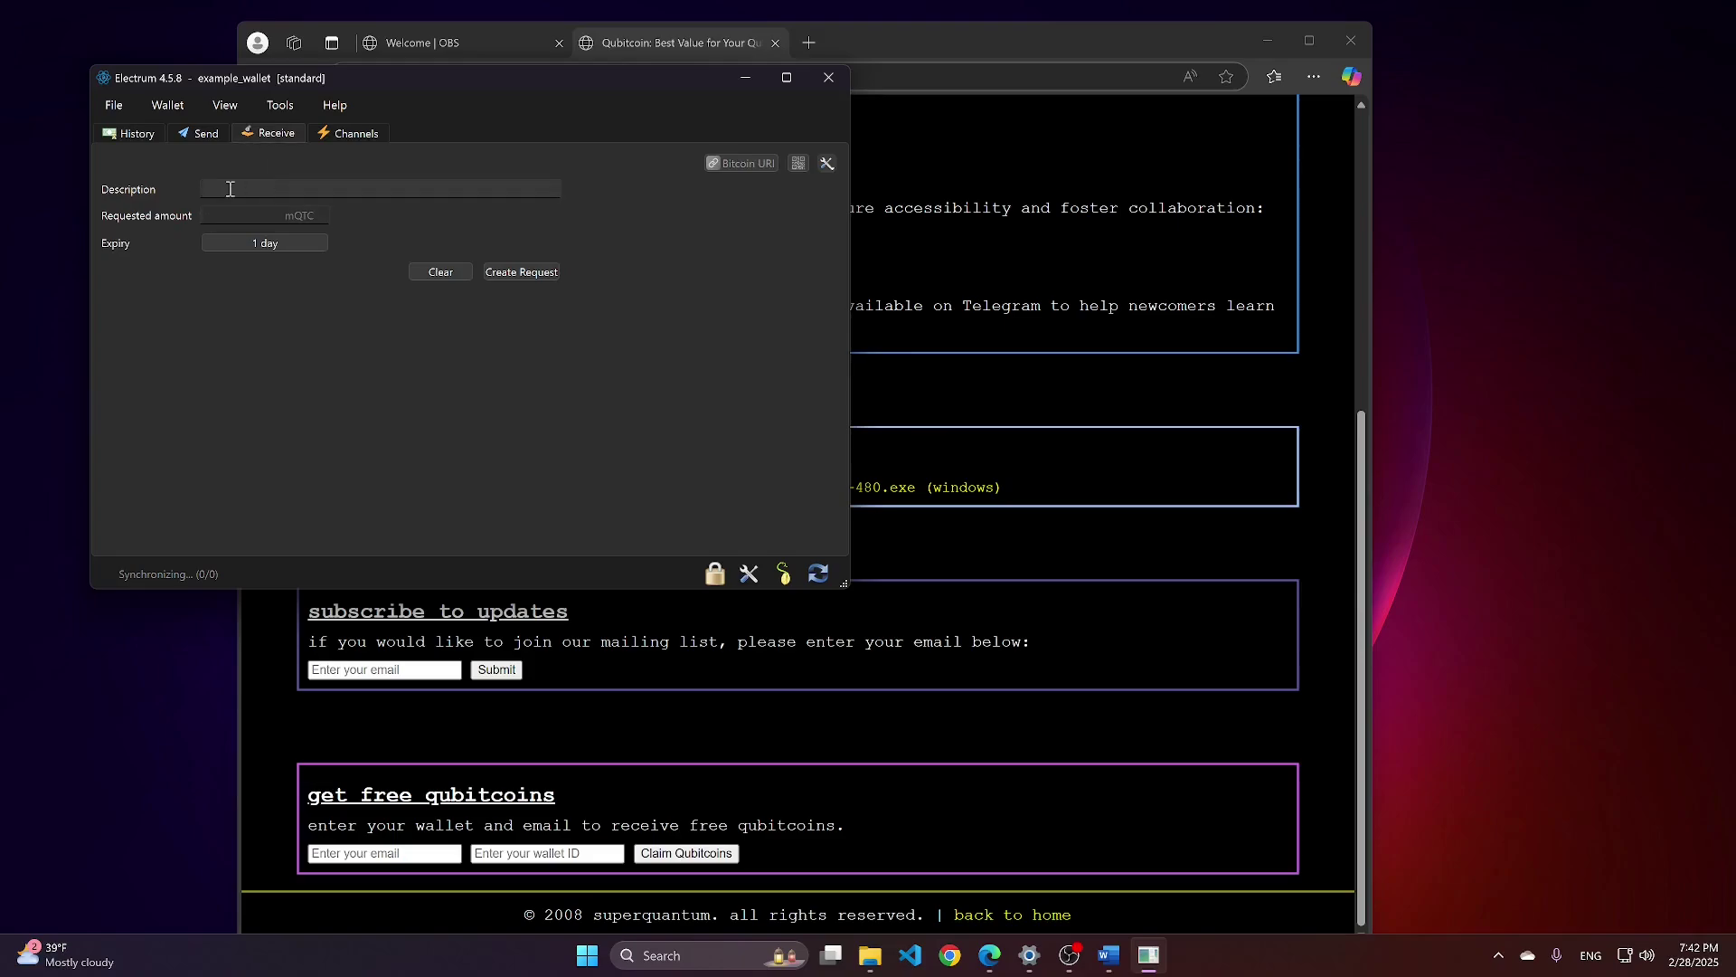
click(280, 187)
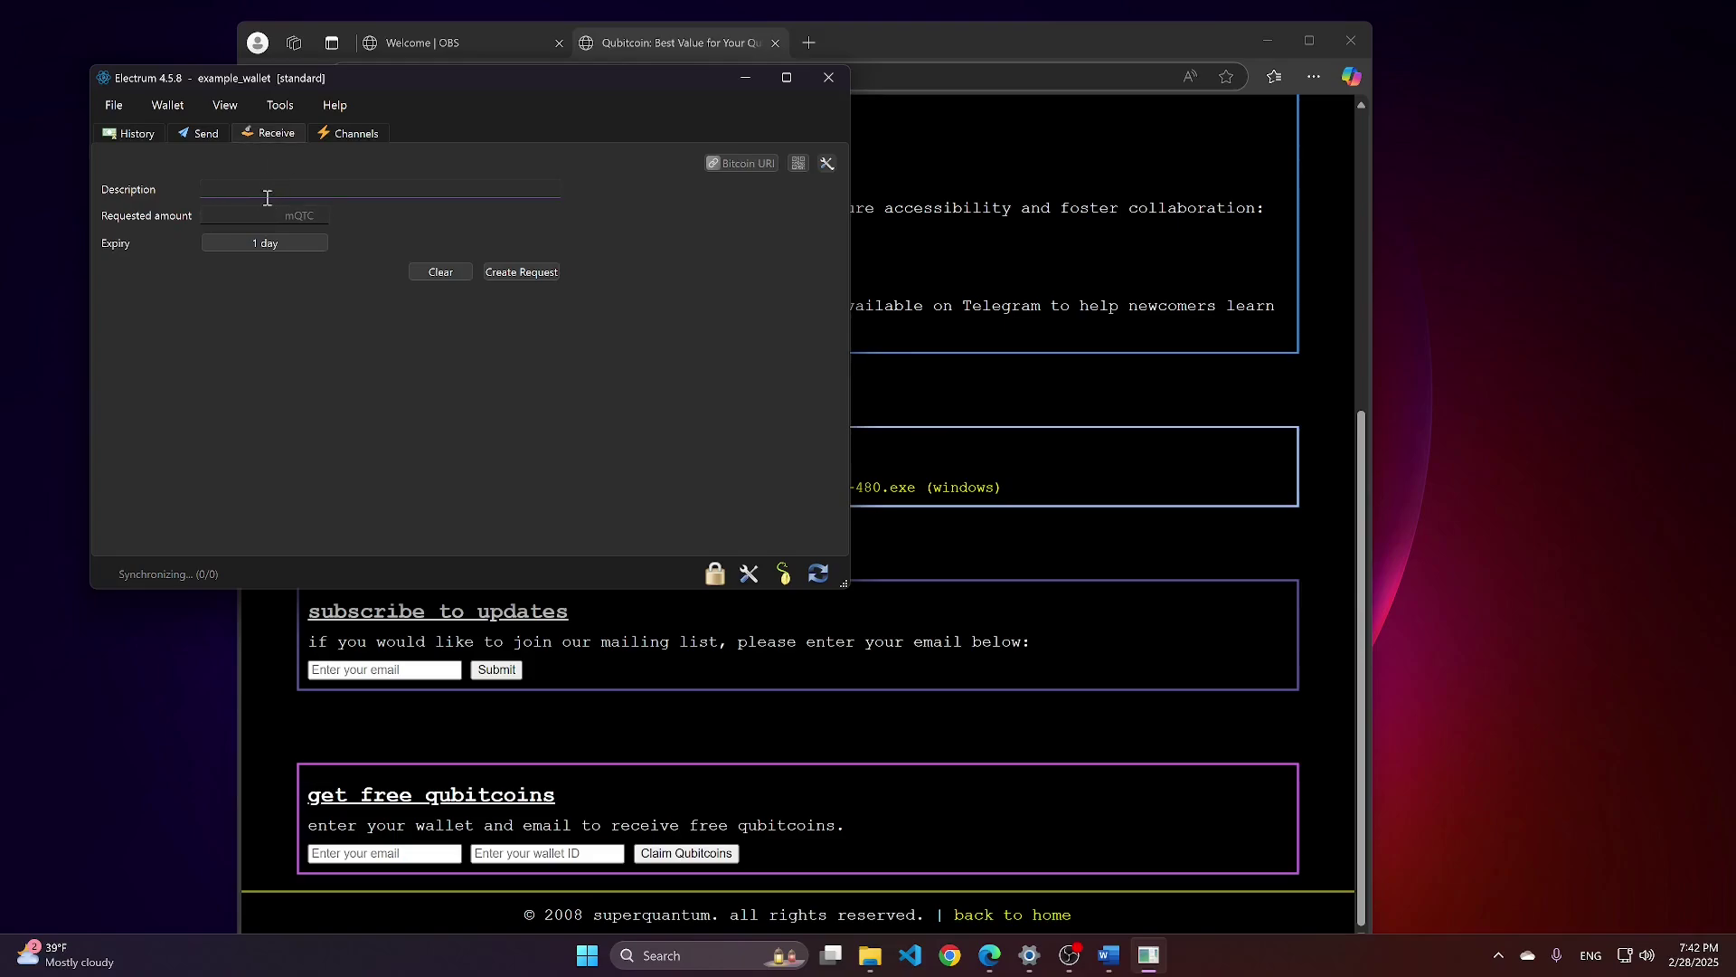
text(gift)
key(Tab)
text(1)
click(529, 274)
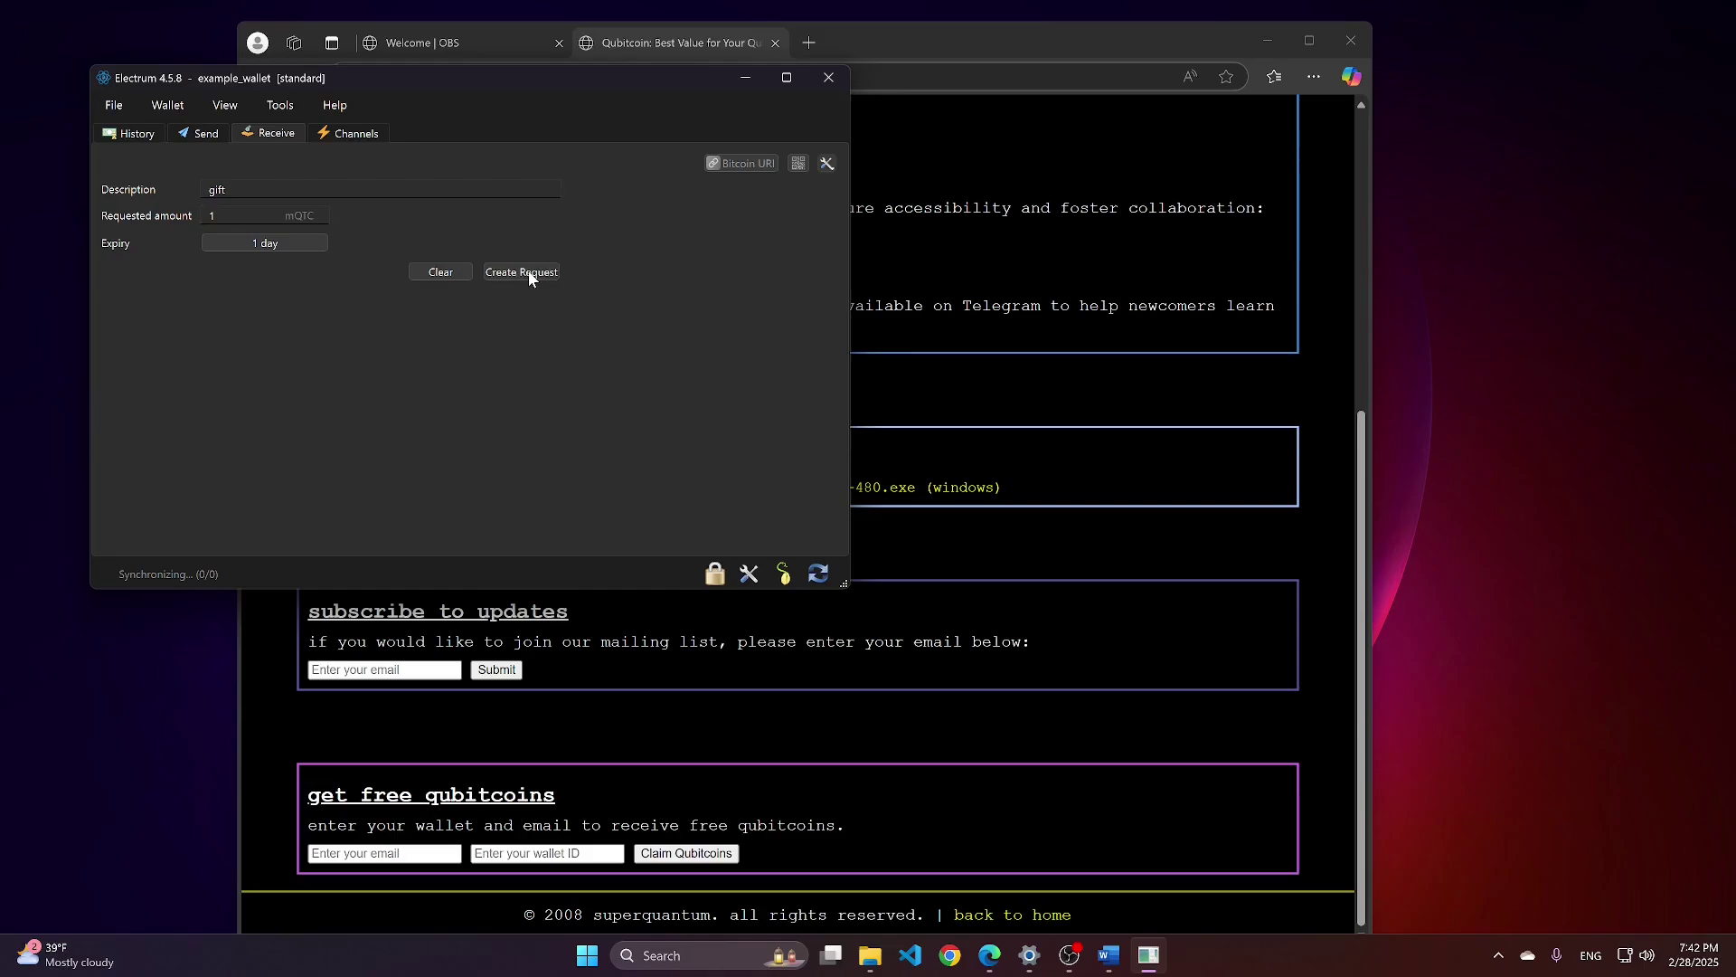
Copy the bare wallet address and bring the Word seed document back to the front.
click(745, 167)
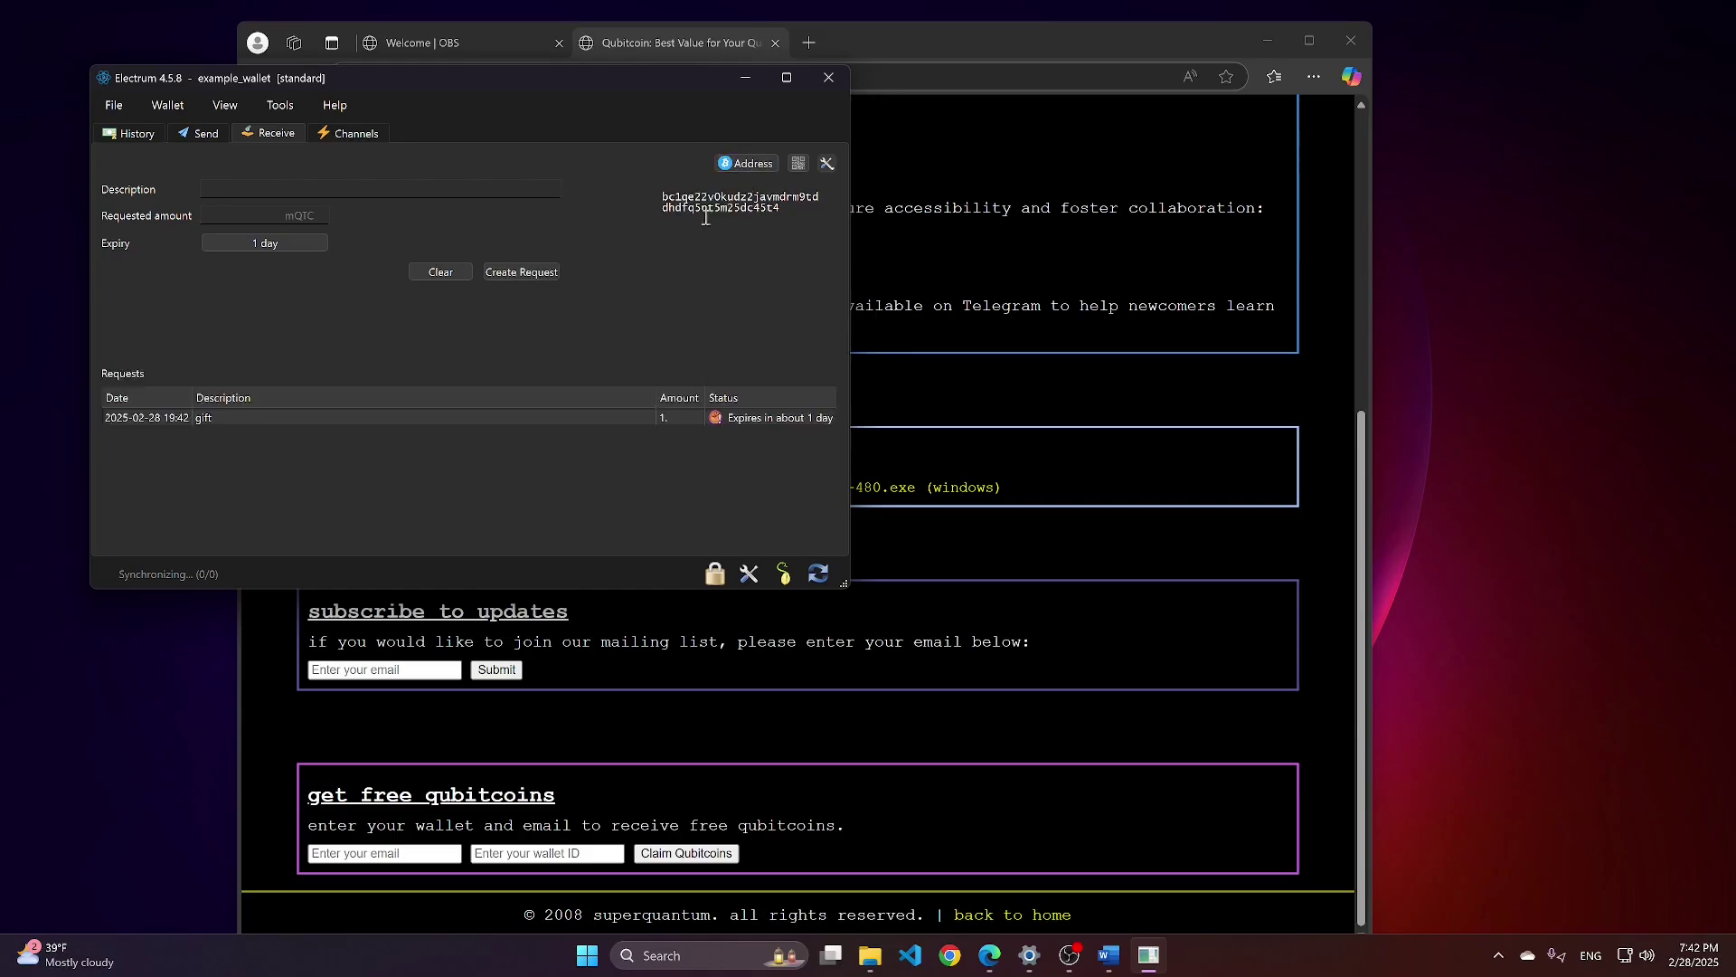
click(642, 191)
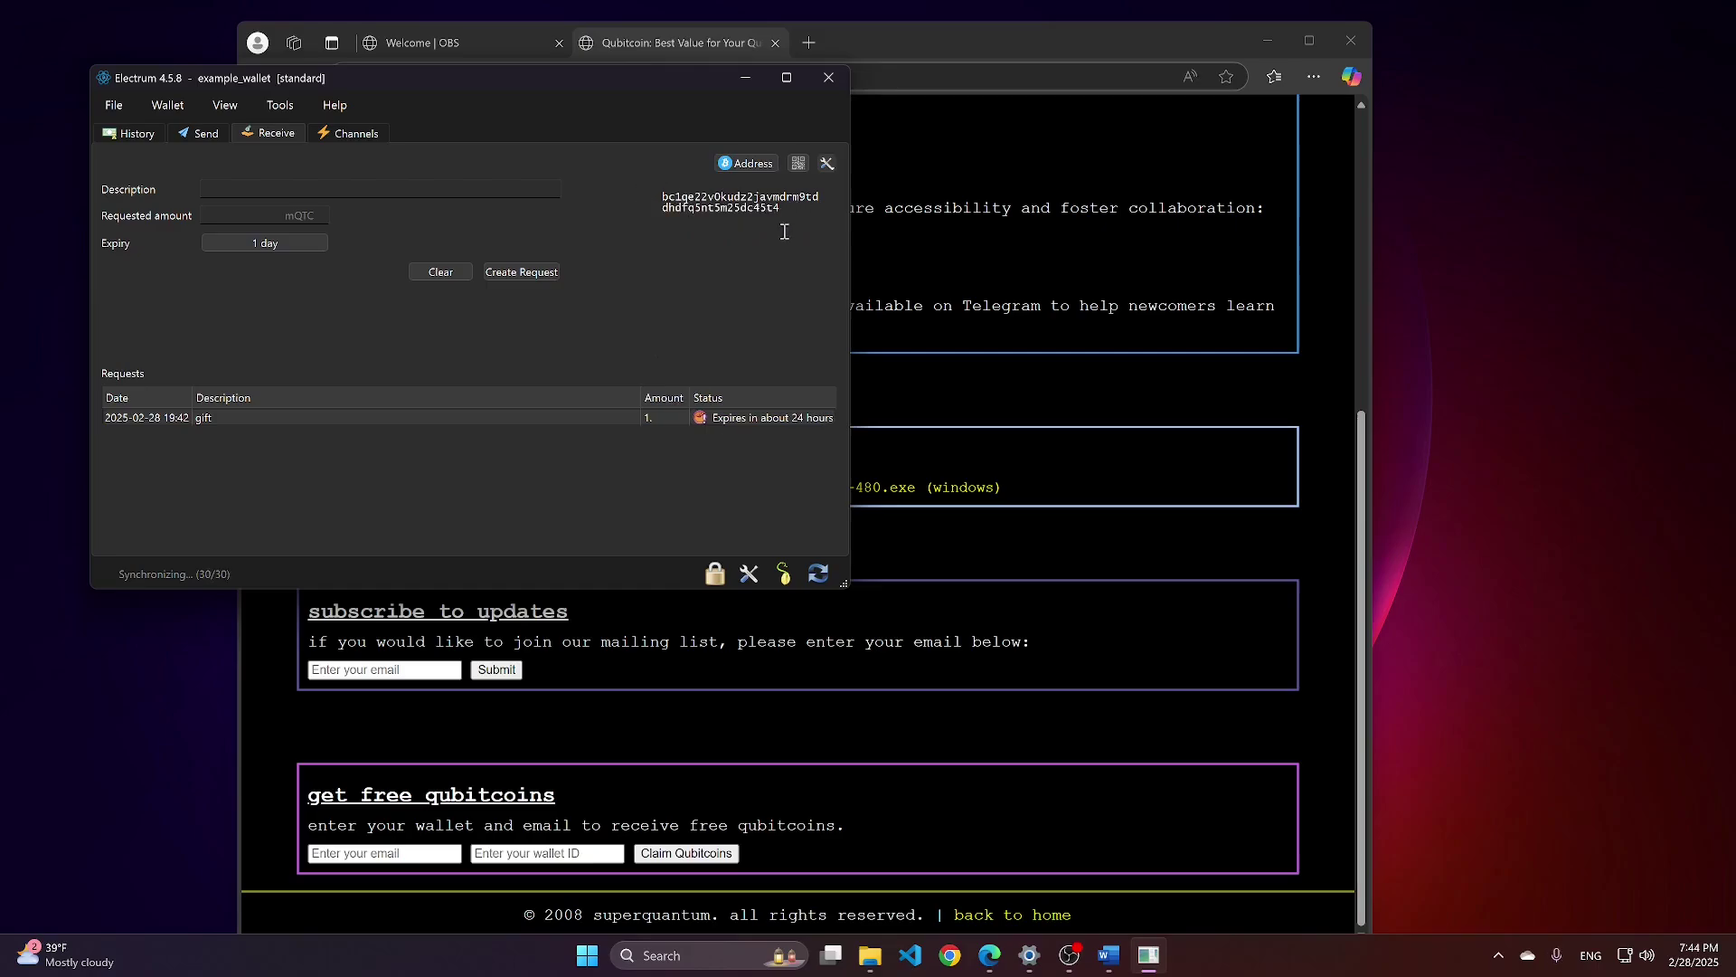
click(713, 214)
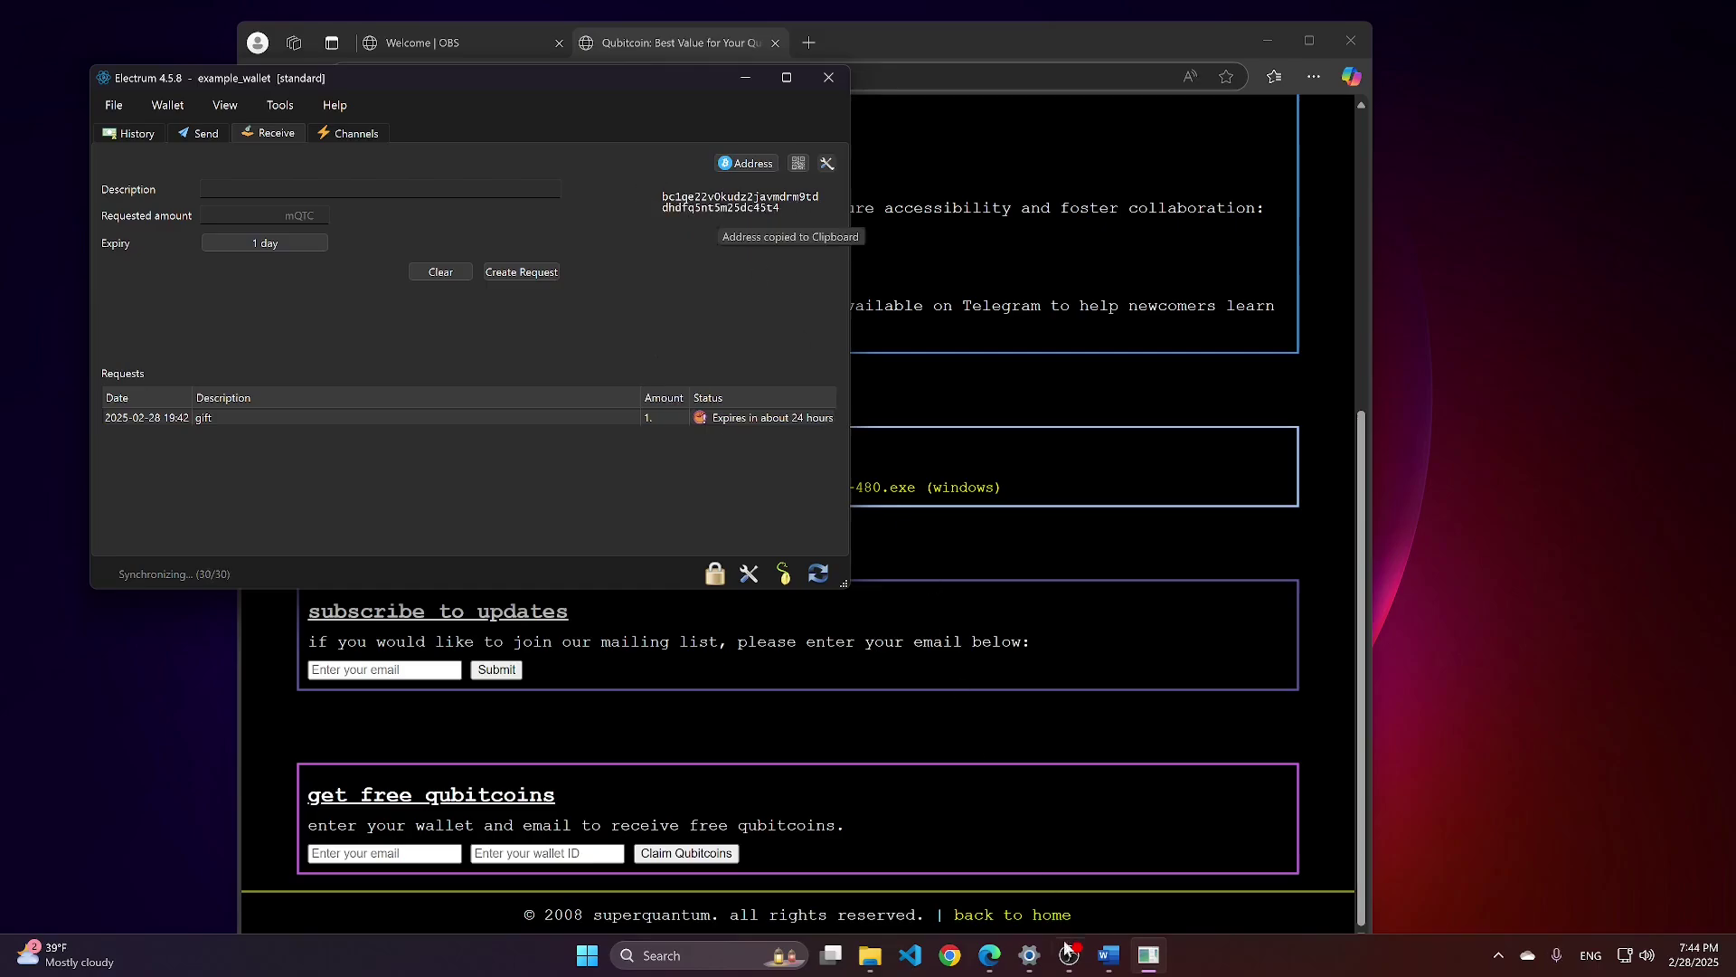
click(1115, 966)
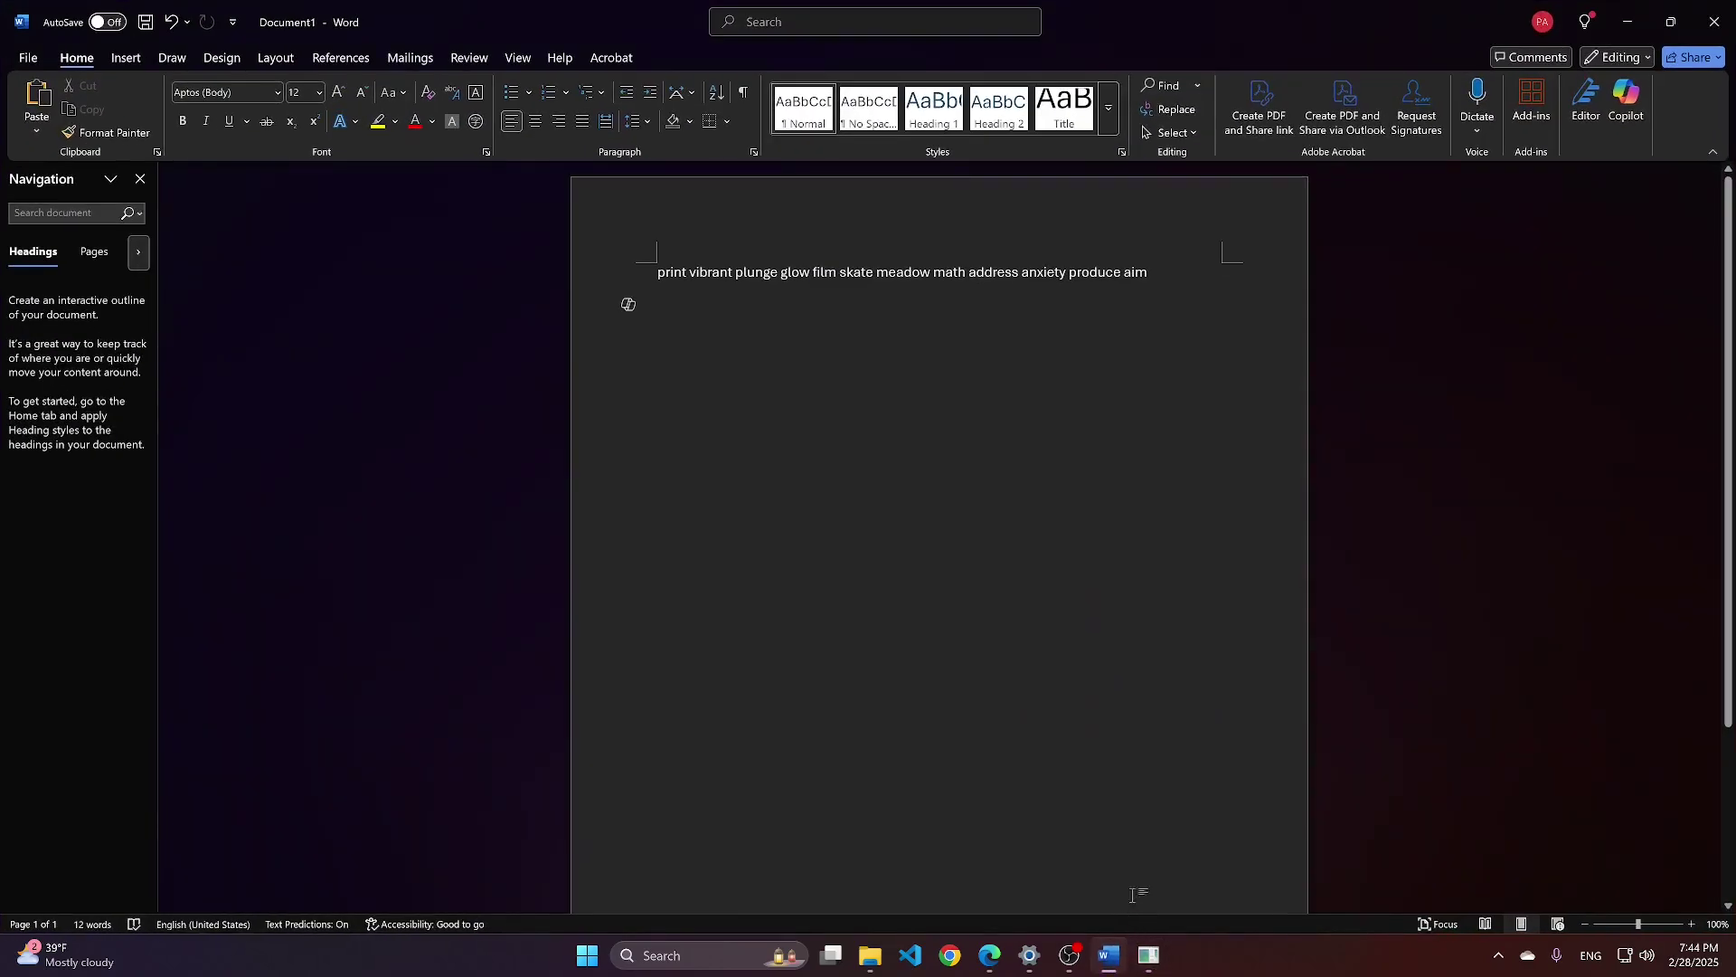